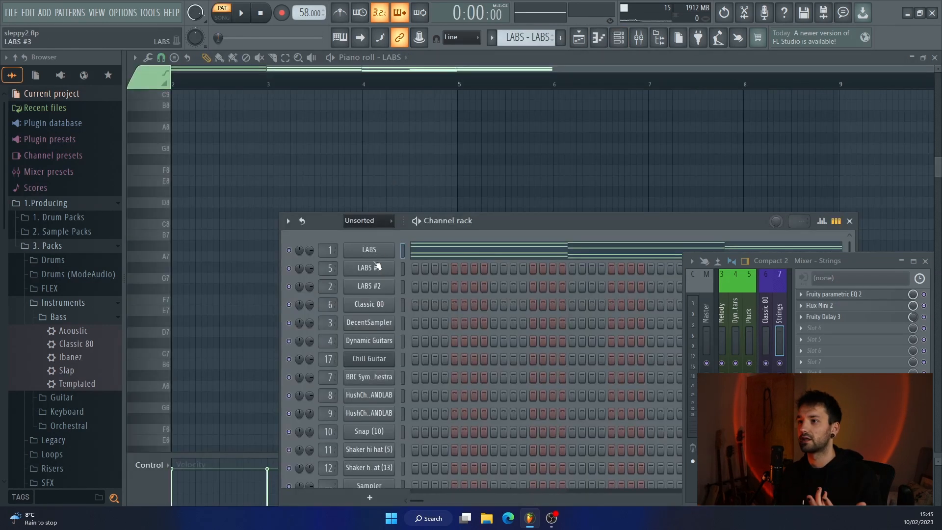
# - View the LABS chords instrument and its Soft Piano preset, and close the mixer, plugin and channel rack windows
pyautogui.click(384, 260)
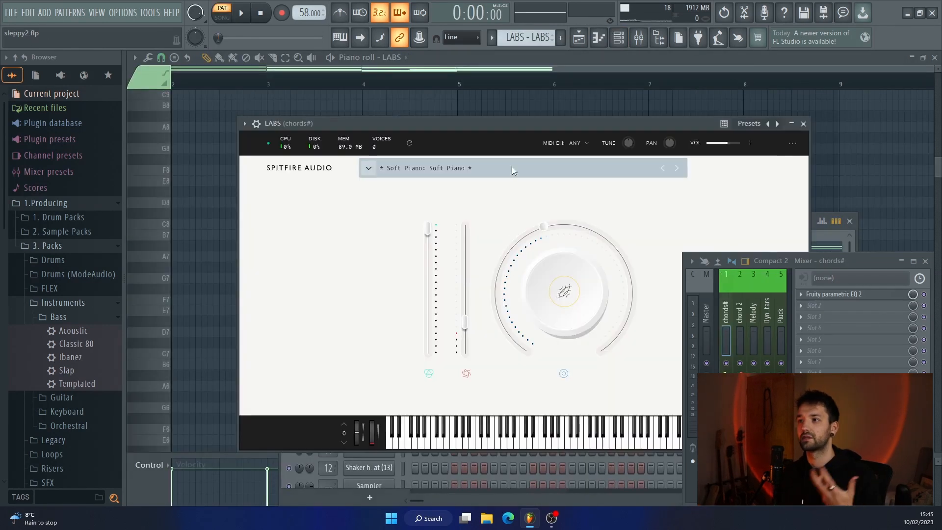
pyautogui.click(925, 261)
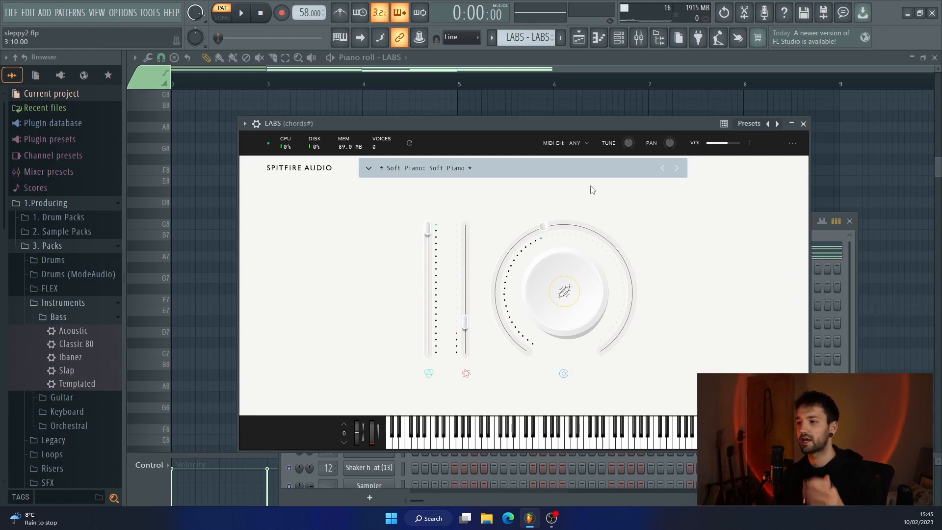
pyautogui.click(803, 123)
pyautogui.click(849, 221)
# - Play the LABS chord pattern from bar 1 in the piano roll and stop playback
pyautogui.scroll(-6, 301, 175)
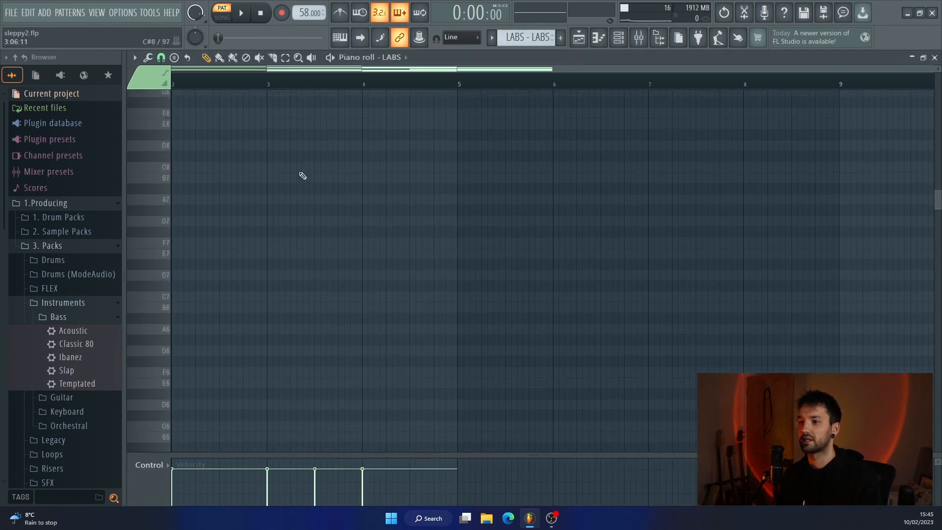
pyautogui.moveTo(358, 70); pyautogui.dragTo(158, 100)
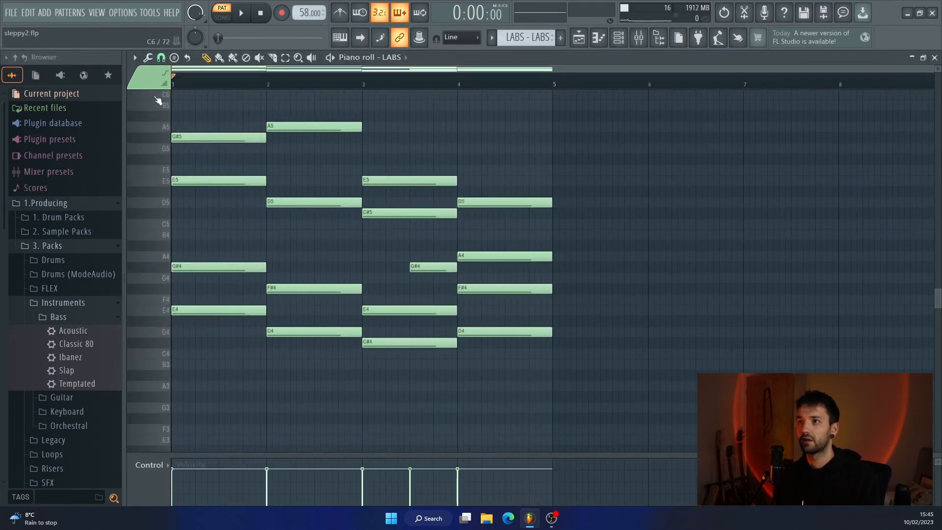
pyautogui.press('space')
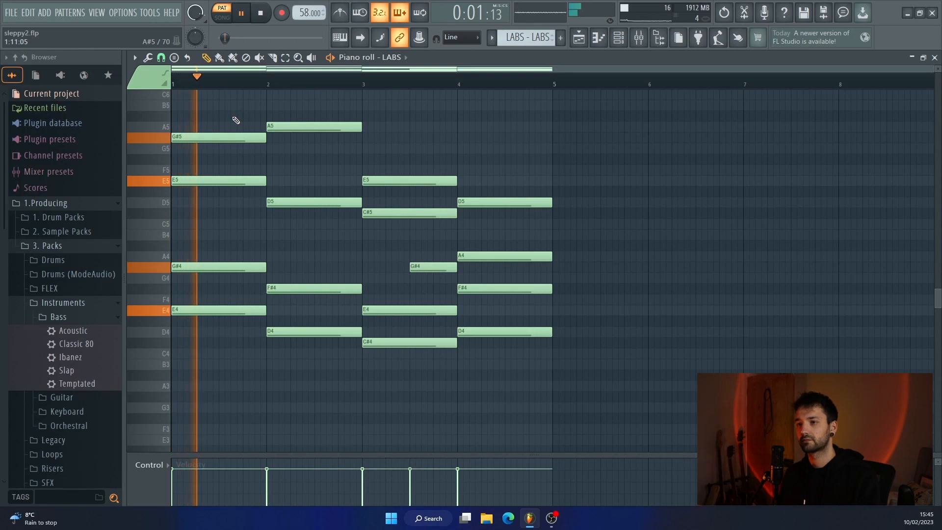
pyautogui.click(265, 16)
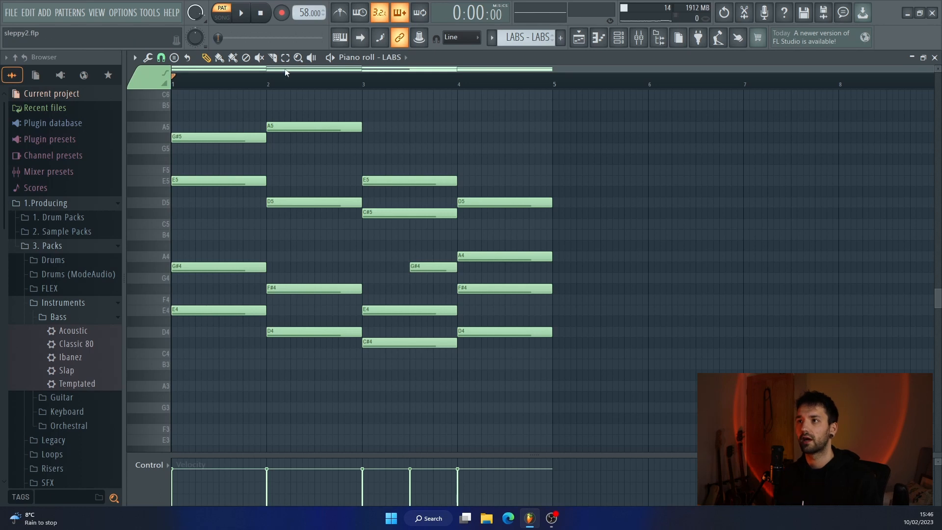
# - Audition the individual chords of the LABS pattern in the piano roll
pyautogui.moveTo(214, 133); pyautogui.dragTo(314, 222)
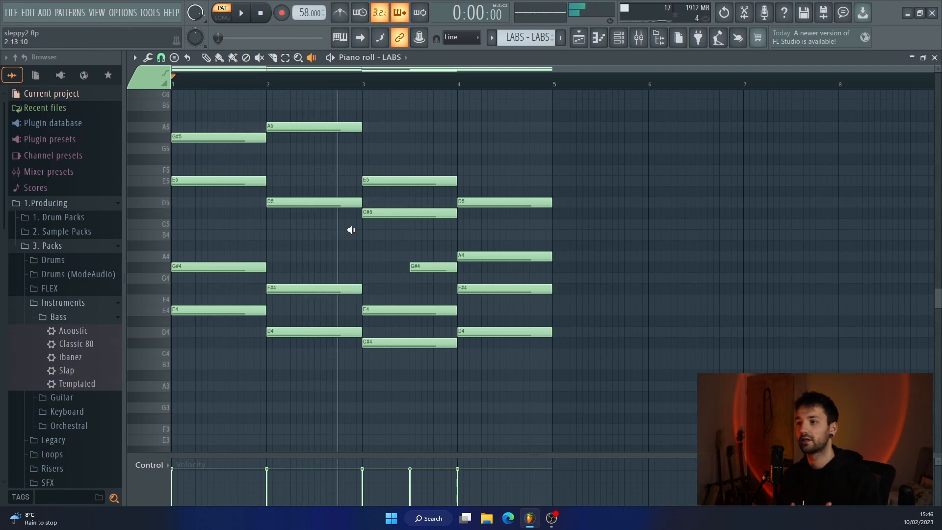
pyautogui.click(386, 233)
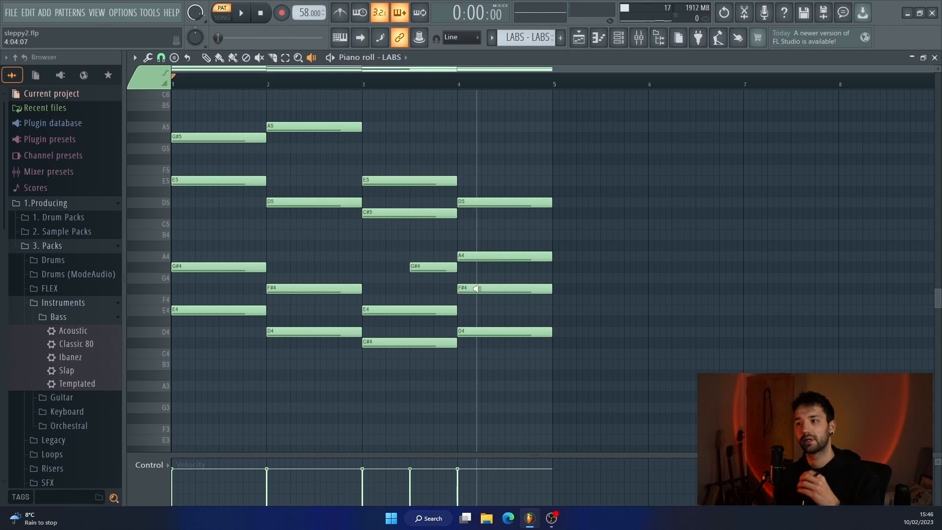
pyautogui.click(486, 300)
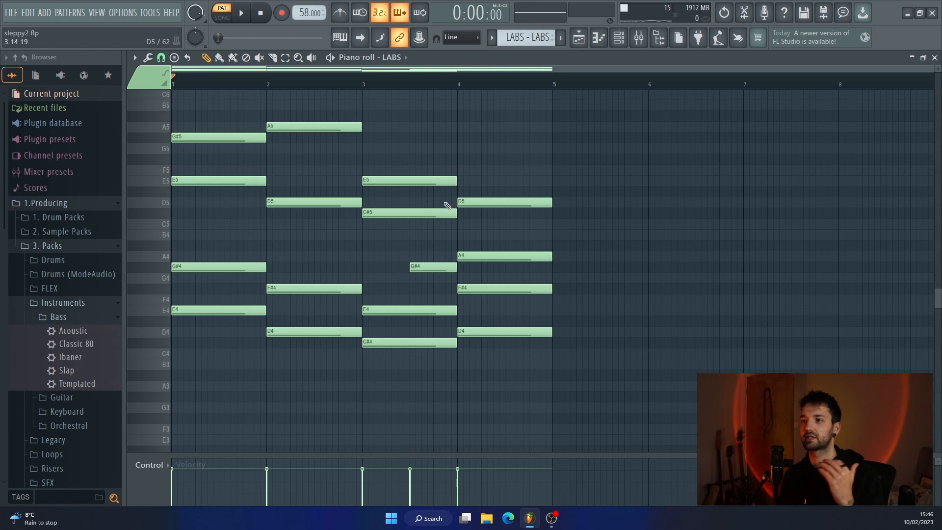
# - Open the DecentSampler #2 clip from Track 5 in the piano roll and view its Claustrophobic Piano instrument
pyautogui.click(580, 41)
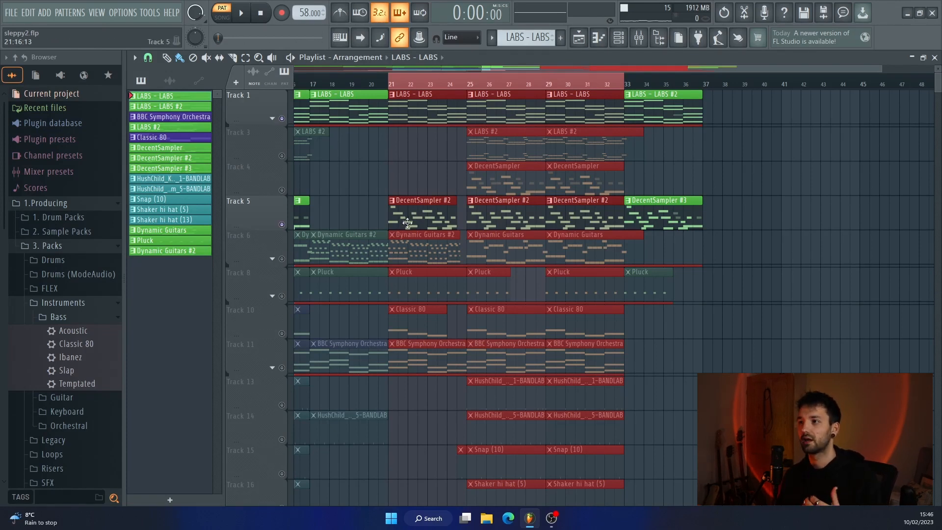
pyautogui.doubleClick(407, 223)
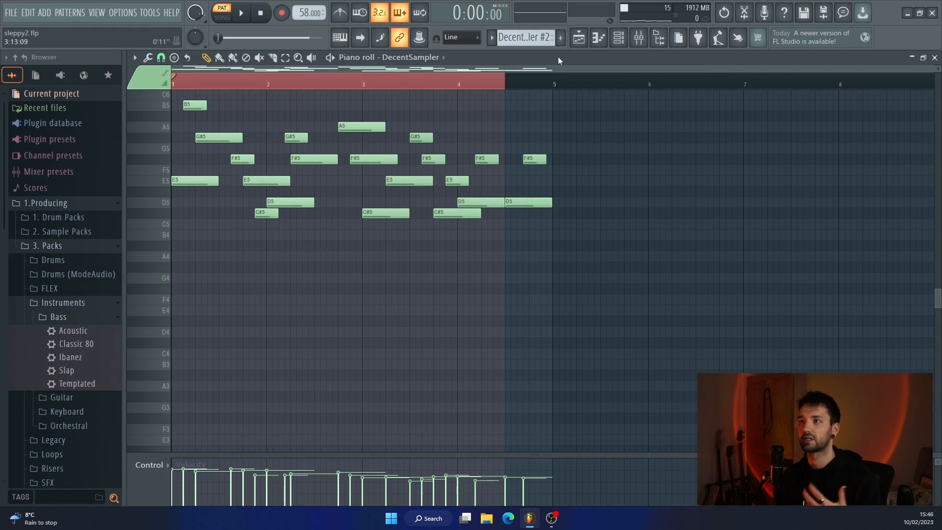
pyautogui.click(618, 38)
pyautogui.click(376, 325)
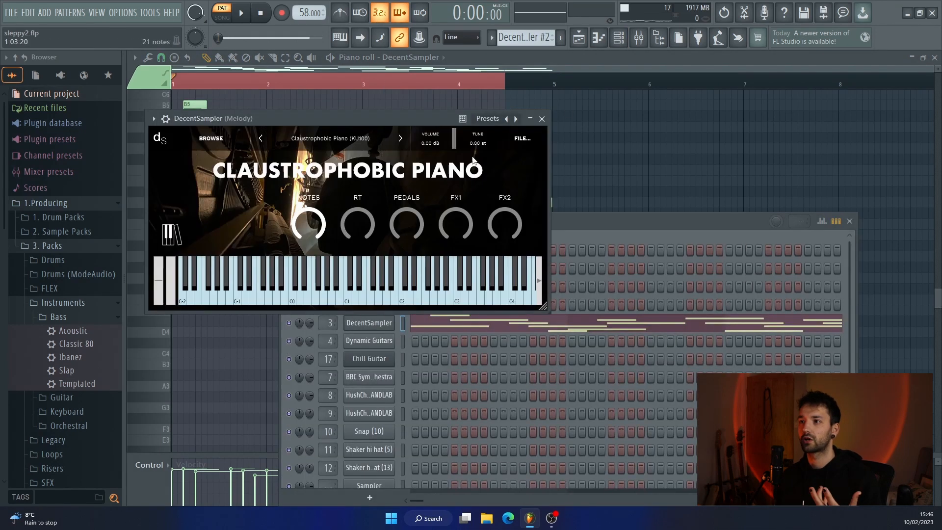
pyautogui.click(542, 119)
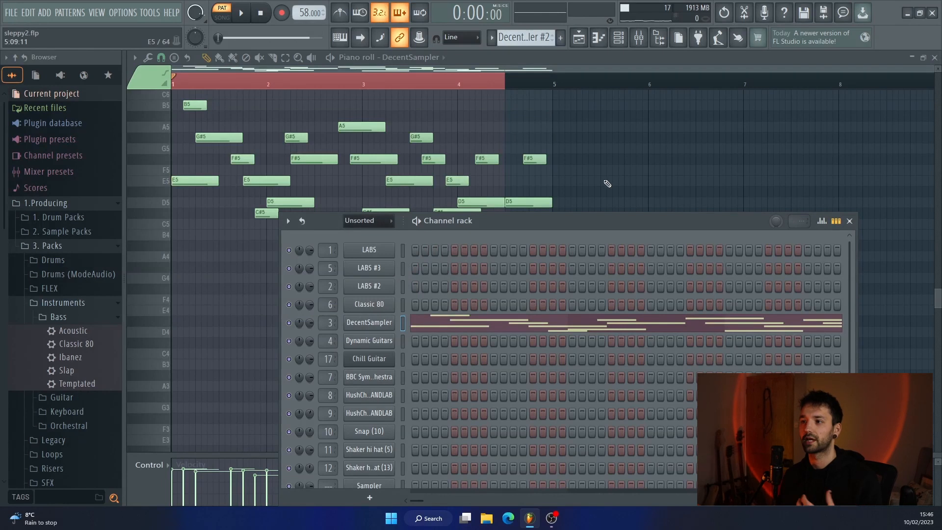
pyautogui.click(850, 222)
pyautogui.scroll(1, 268, 231)
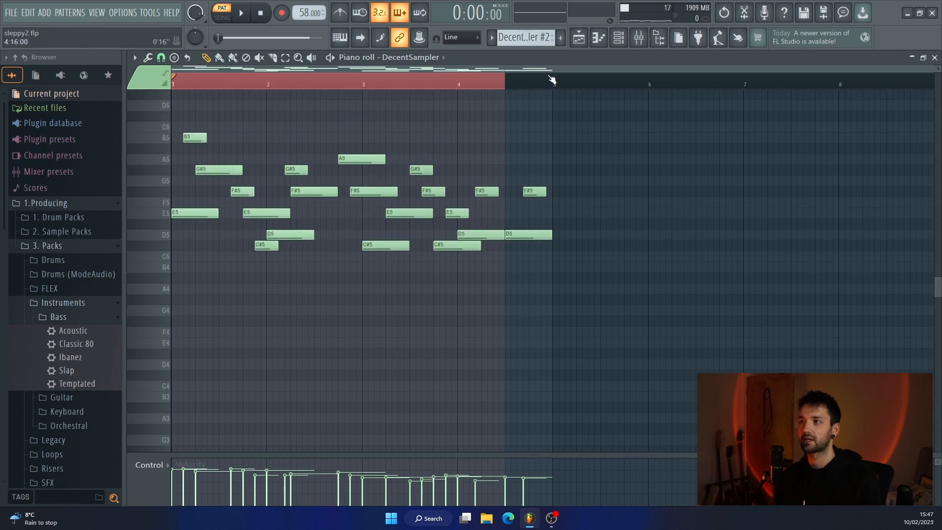
# - Select all notes of the DecentSampler #2 melody, play the pattern and stop playback
pyautogui.hotkey('ctrl', 'a')
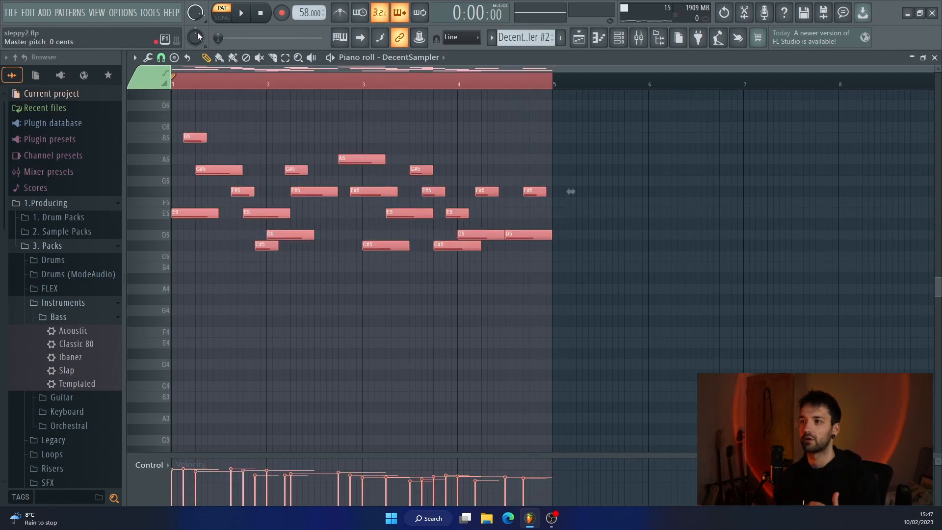
pyautogui.click(242, 18)
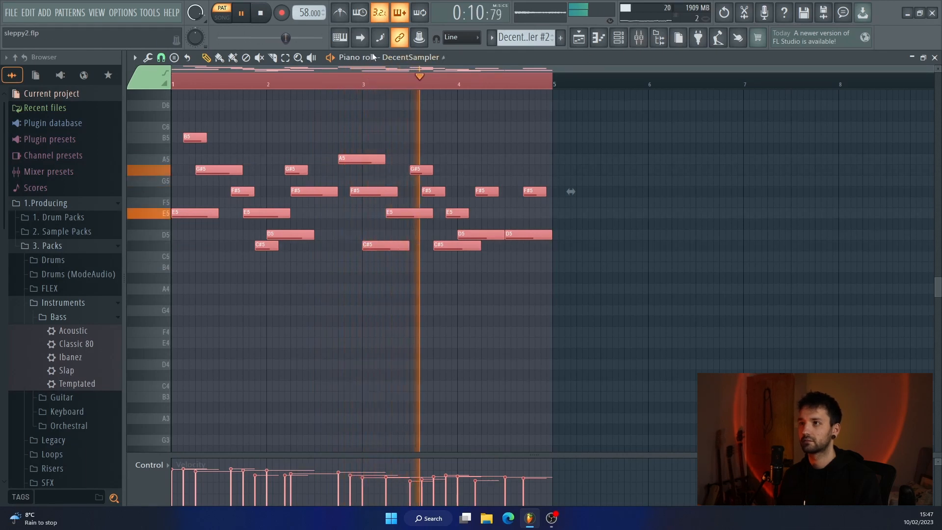
pyautogui.click(267, 18)
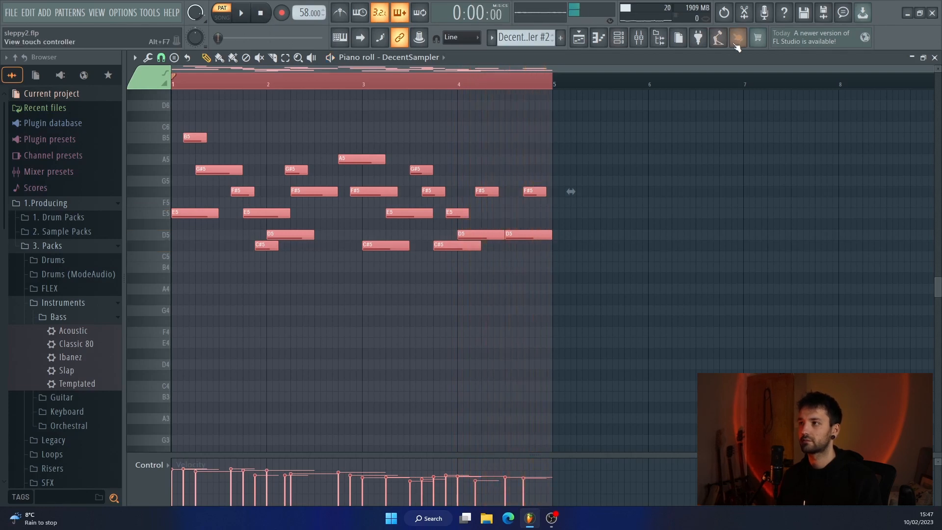
# - Inspect the ValhallaSupermassive, Cymatics Origin and Fruity parametric EQ 2 effects on the Melody mixer track
pyautogui.click(639, 38)
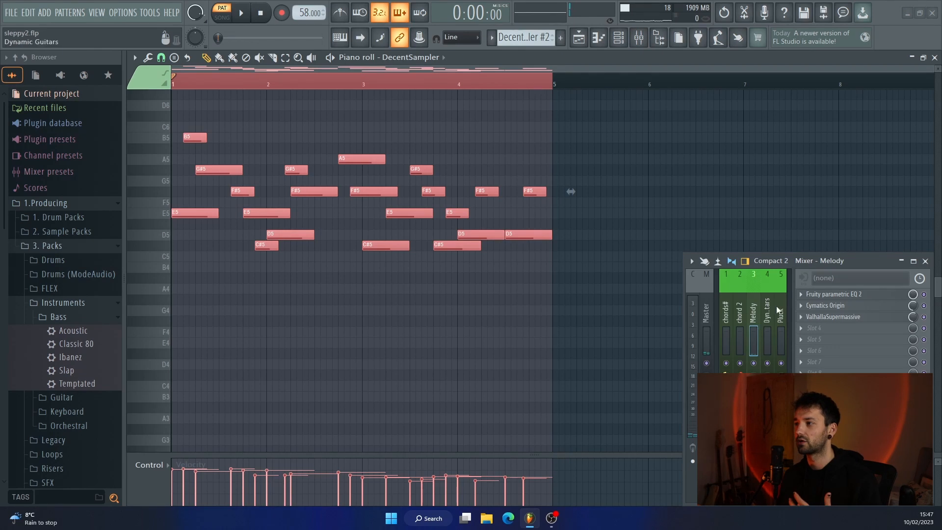
pyautogui.click(834, 317)
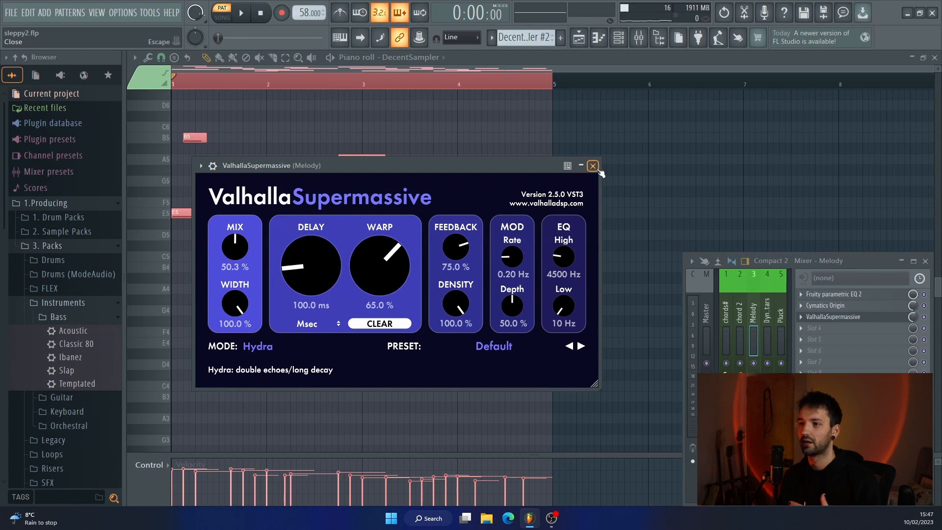
pyautogui.press('Escape')
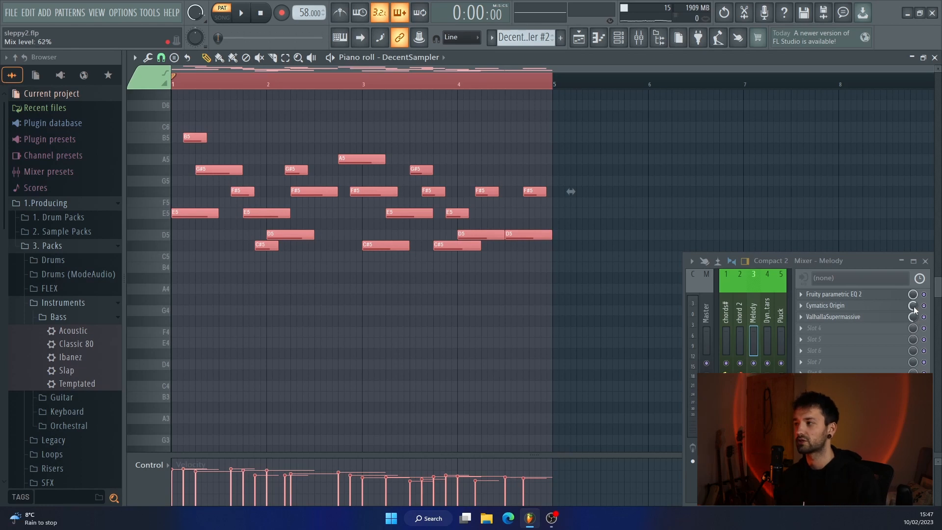
pyautogui.click(833, 305)
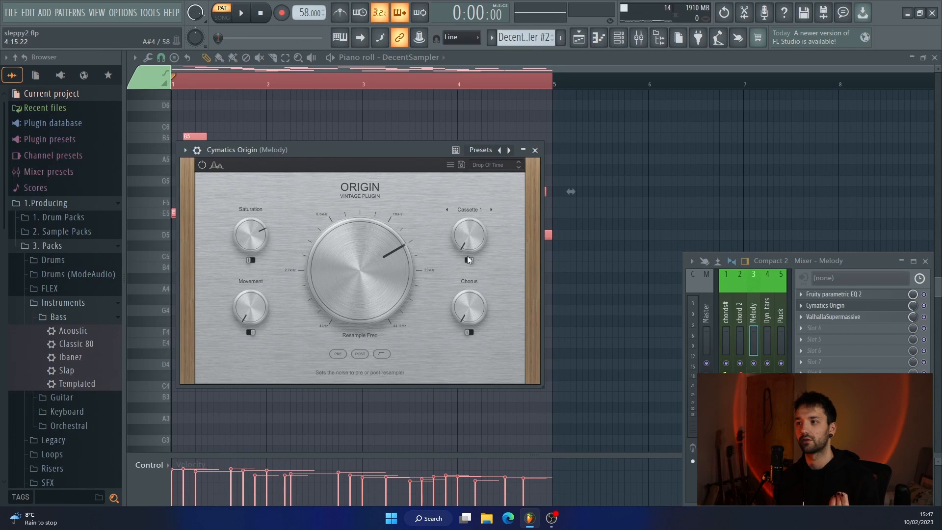
pyautogui.click(536, 151)
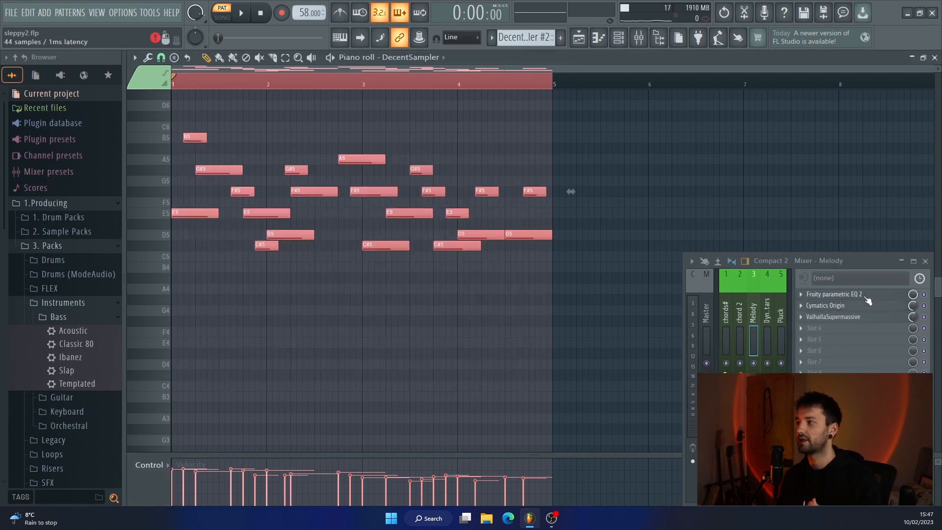
pyautogui.click(883, 294)
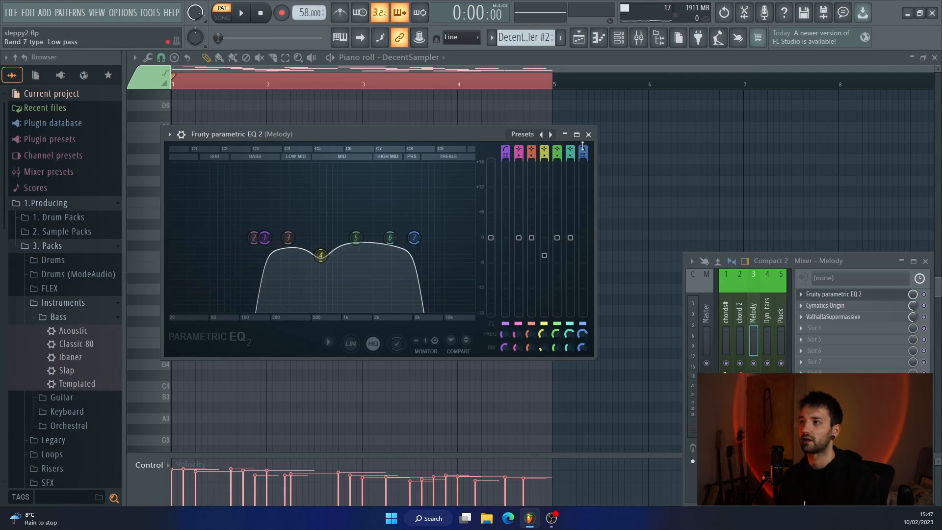
pyautogui.click(587, 135)
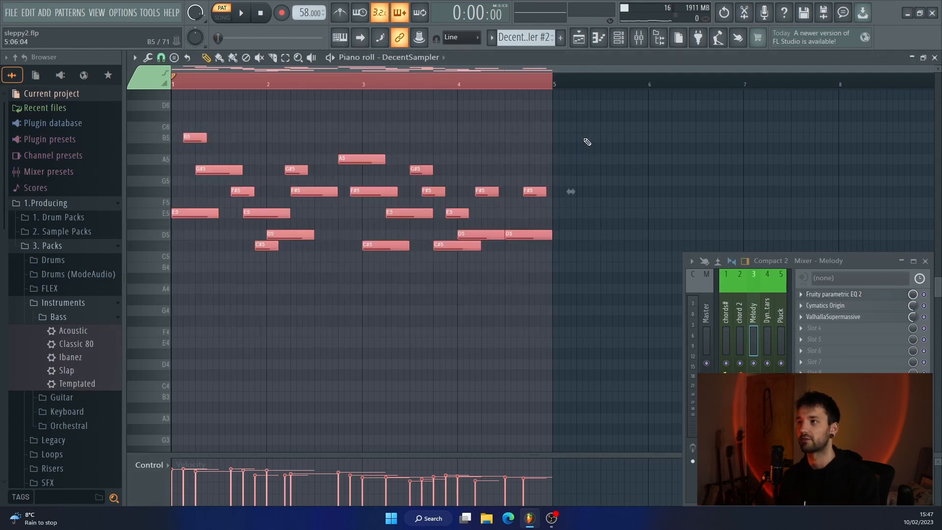
# - Unmute Track 6 in the playlist and open its Dynamic Guitars clip at bar 25 in the piano roll
pyautogui.click(584, 41)
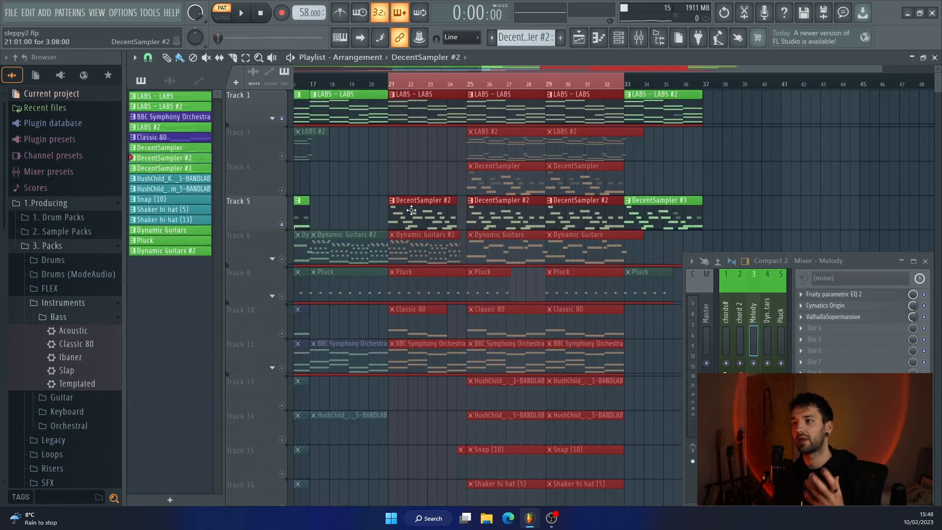
pyautogui.click(286, 264)
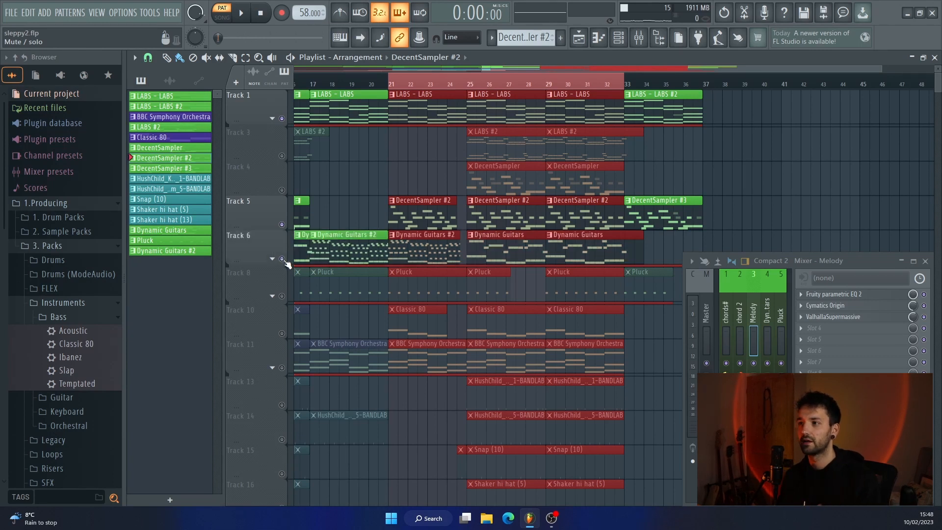
pyautogui.doubleClick(489, 258)
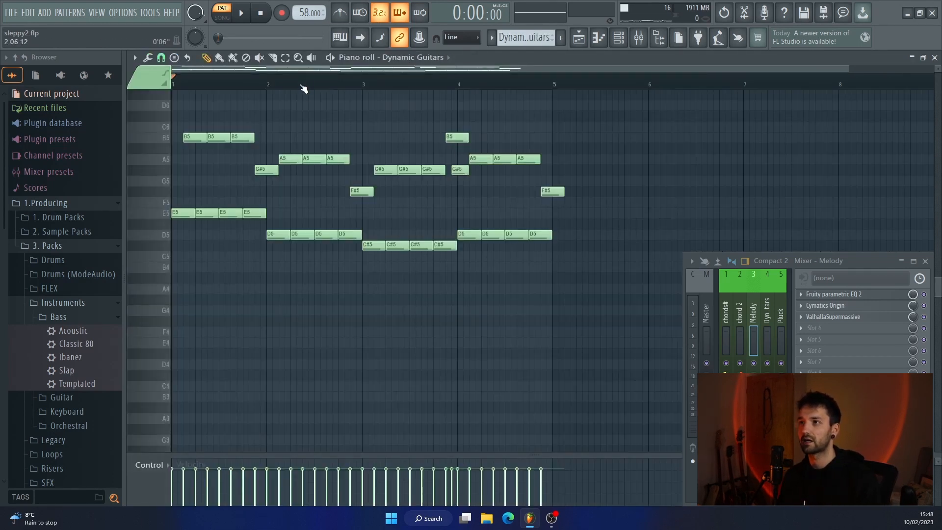
# - Play the Dynamic Guitars pattern from bar 1 and stop playback
pyautogui.scroll(5, 244, 189)
pyautogui.scroll(-4, 244, 189)
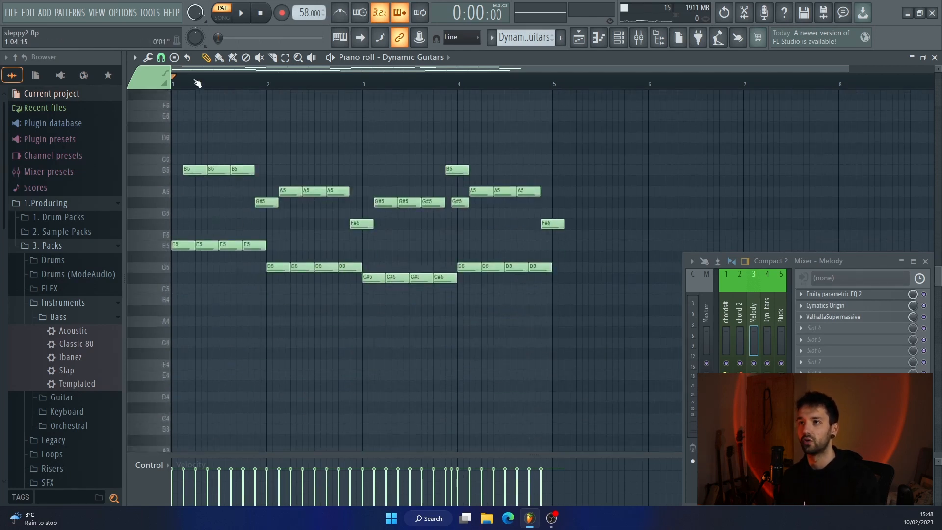
pyautogui.click(243, 14)
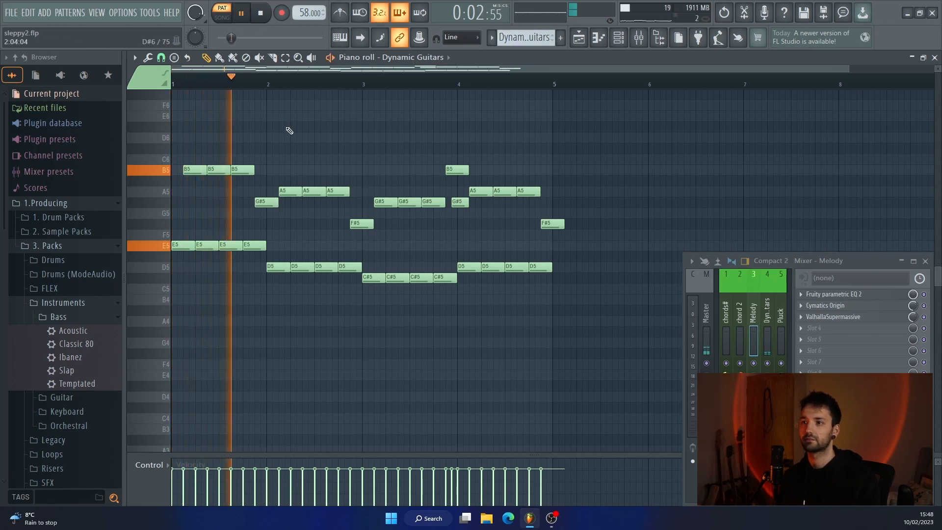
pyautogui.click(261, 13)
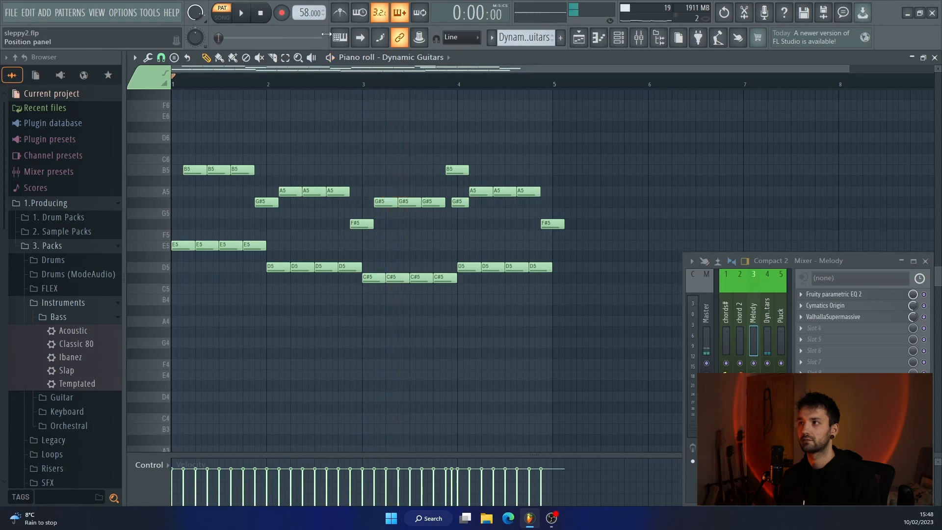
# - Open the LABS #2 clip from the playlist and examine its upper and lower octave notes from bar 1
pyautogui.press('F5')
pyautogui.doubleClick(505, 143)
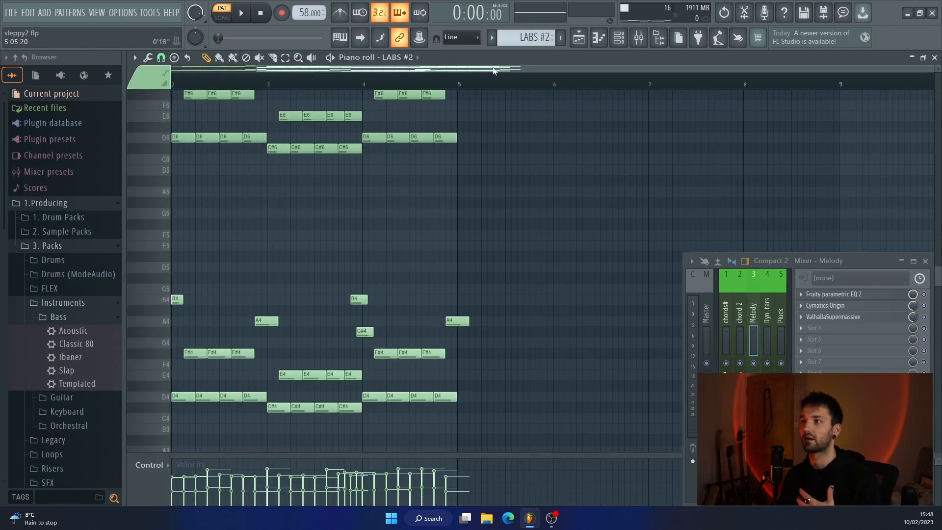
pyautogui.moveTo(493, 69); pyautogui.dragTo(314, 86)
pyautogui.scroll(2, 304, 201)
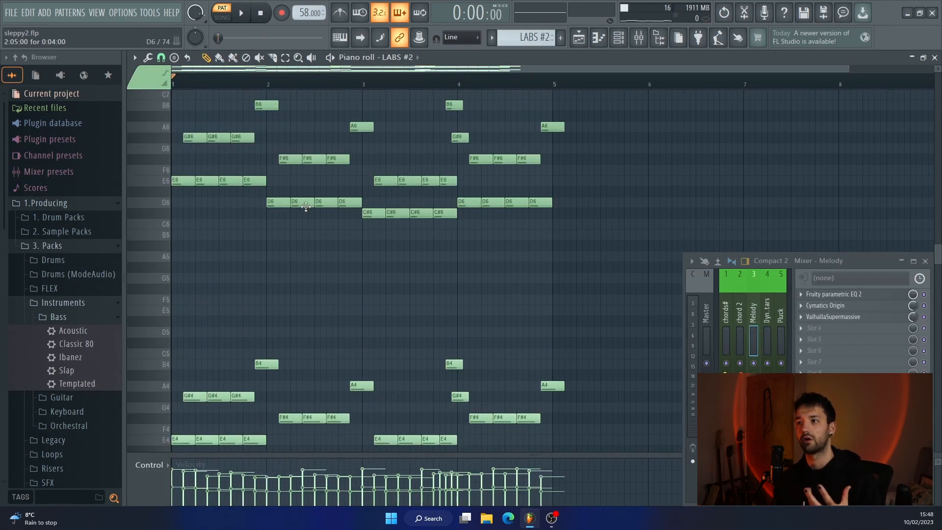
pyautogui.scroll(-2, 306, 207)
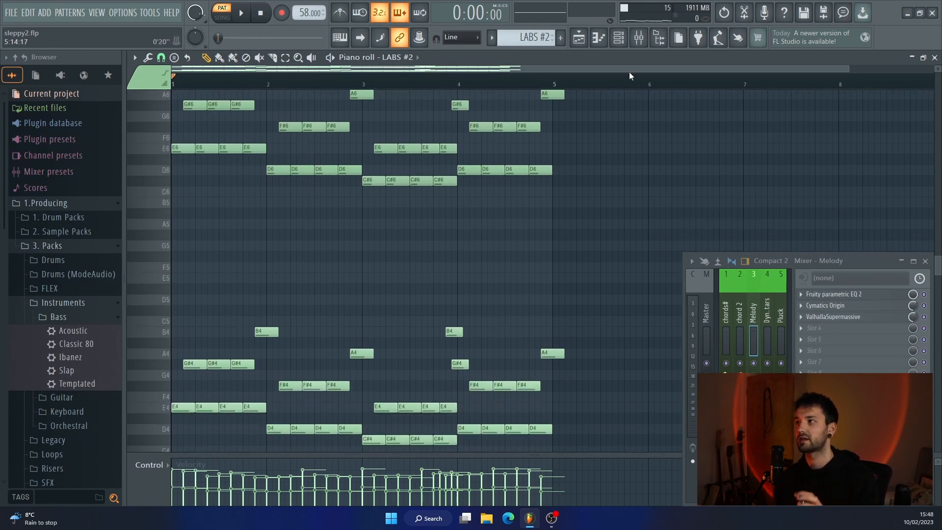
pyautogui.scroll(-1, 317, 359)
pyautogui.scroll(-1, 317, 360)
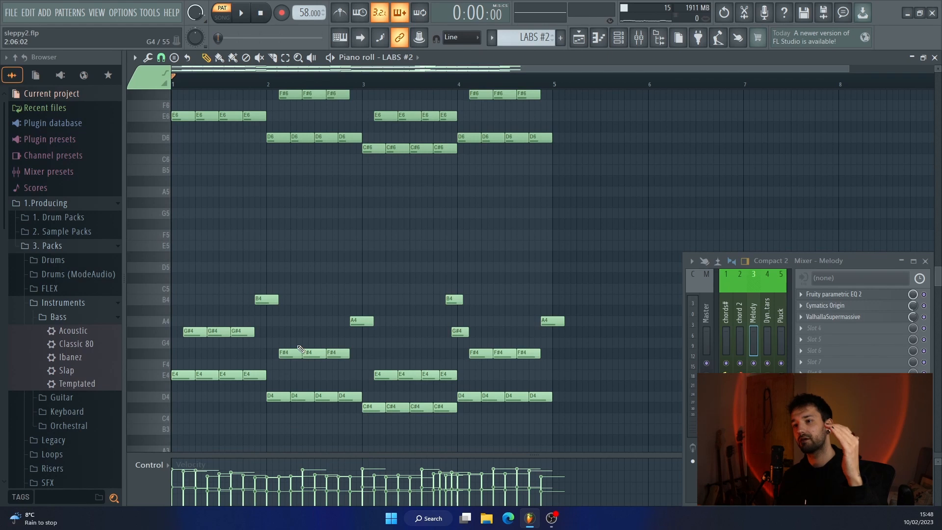
pyautogui.scroll(4, 299, 350)
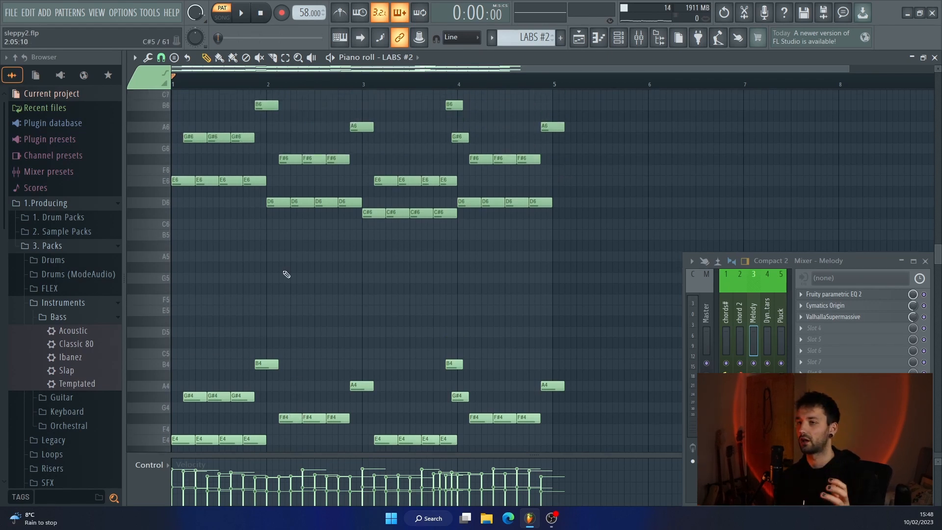
# - Play the LABS #2 pattern from bar 1 in the piano roll, close the mixer and stop playback
pyautogui.click(242, 15)
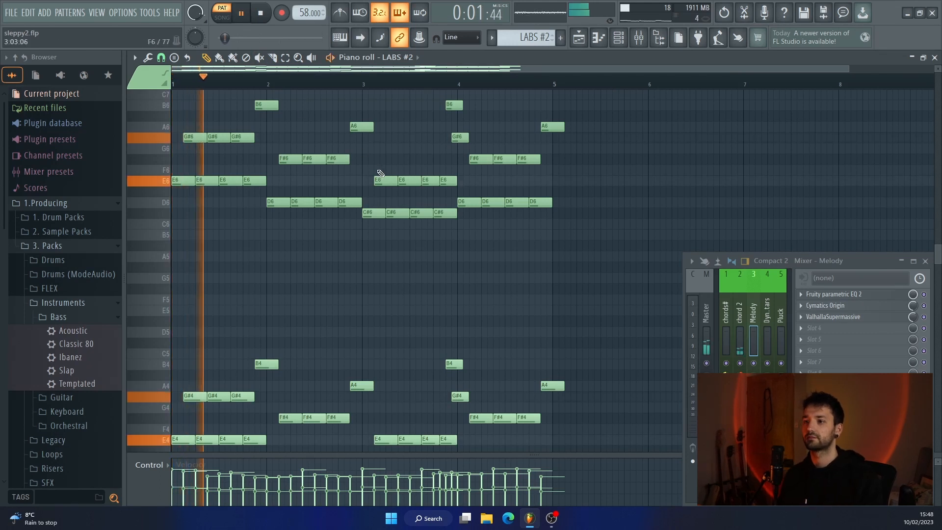
pyautogui.click(926, 262)
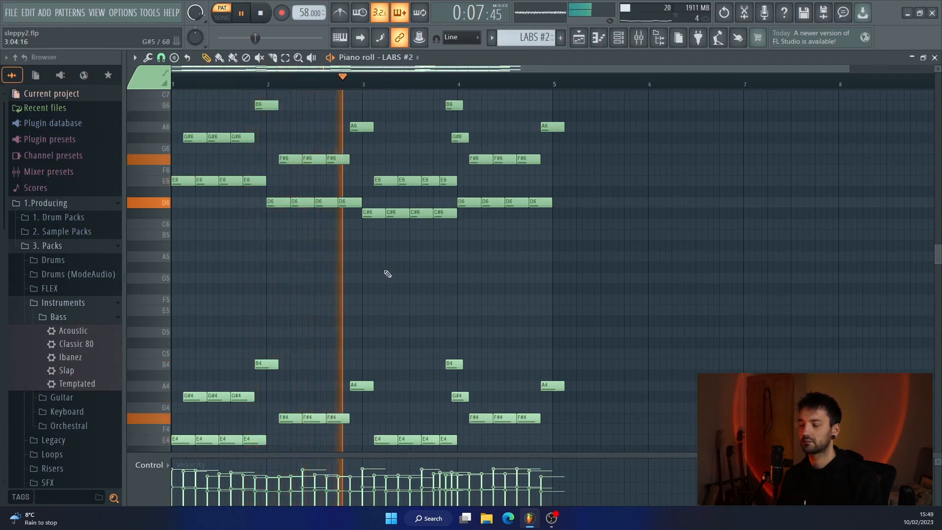
pyautogui.click(267, 19)
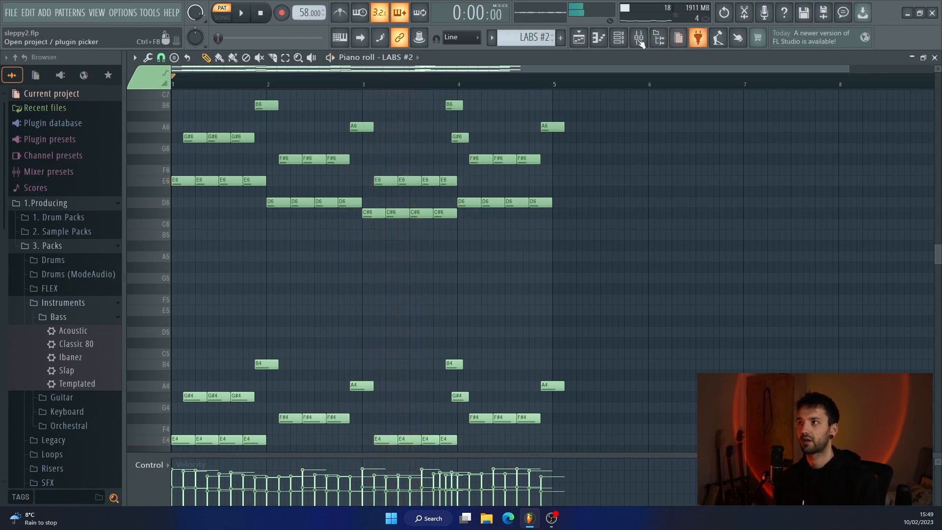
# - Unmute Track 3 in the playlist and play the arrangement from bar 25, stopping after about four bars
pyautogui.click(579, 40)
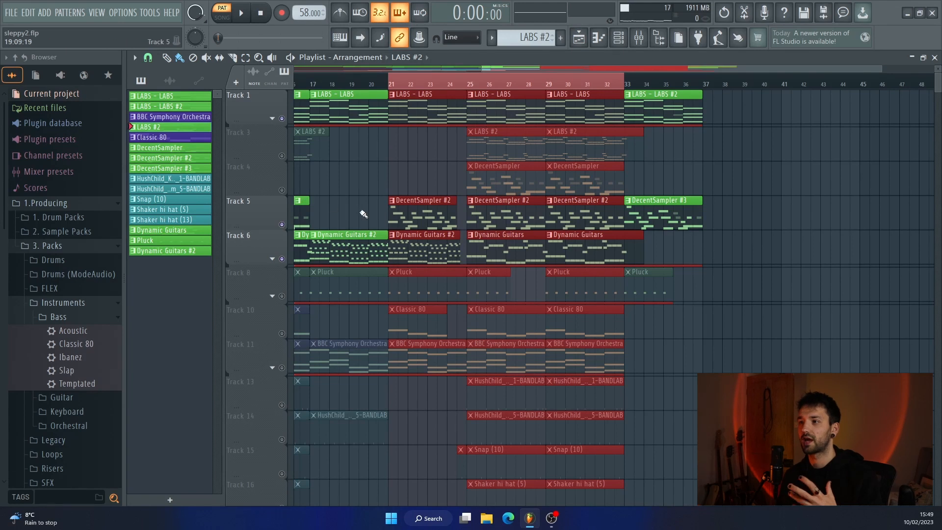
pyautogui.click(282, 156)
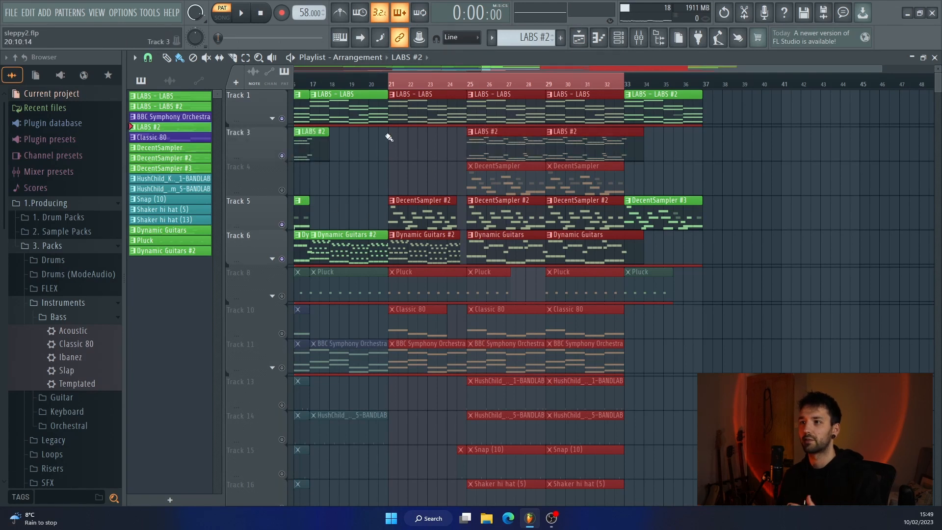
pyautogui.click(470, 84)
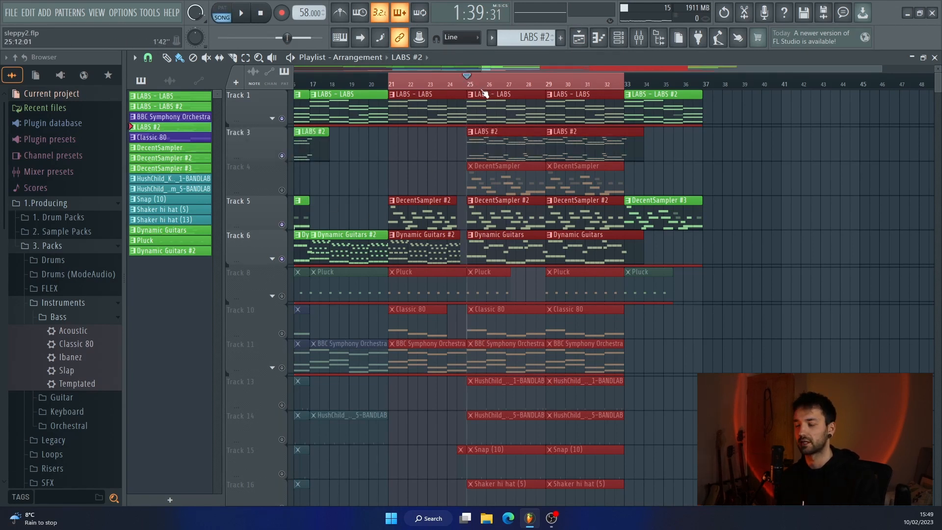
pyautogui.press('space')
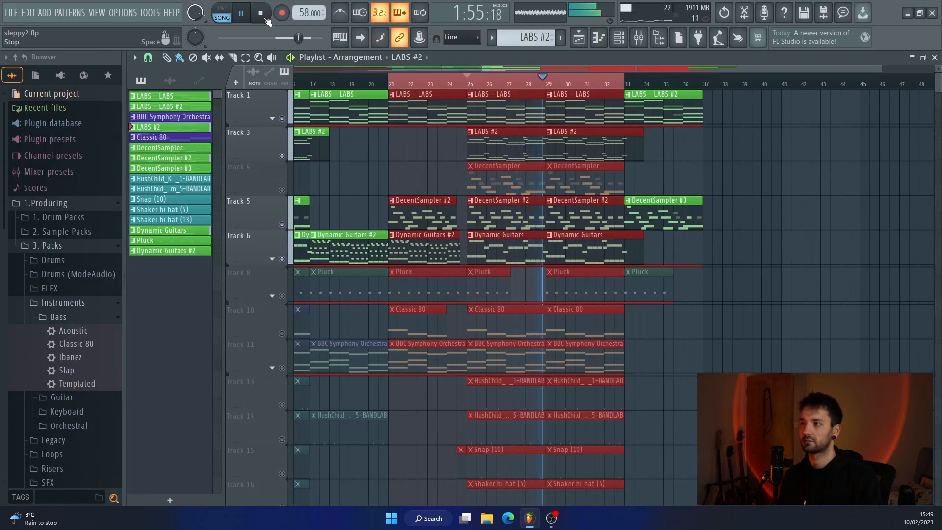
pyautogui.click(265, 17)
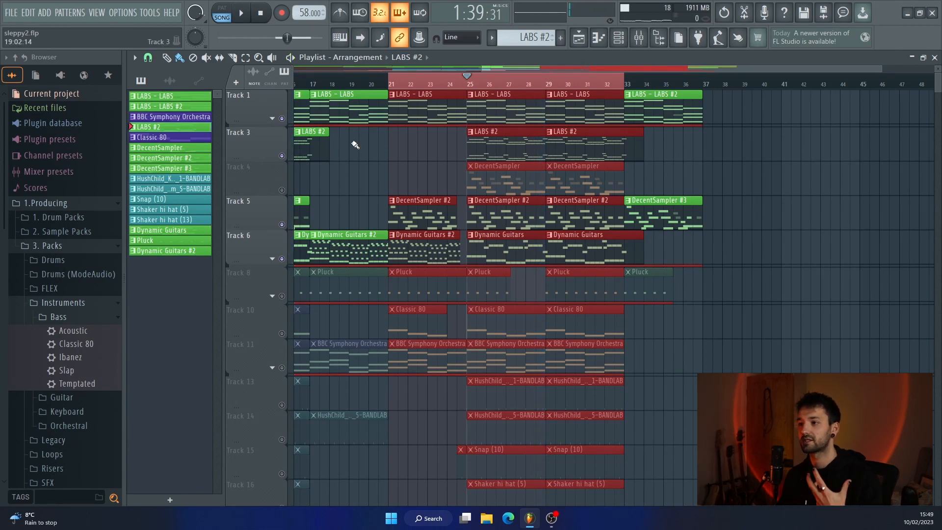
# - Unmute Track 11 in the playlist and play its BBC Symphony Orchestra pattern on its own in the piano roll
pyautogui.click(283, 368)
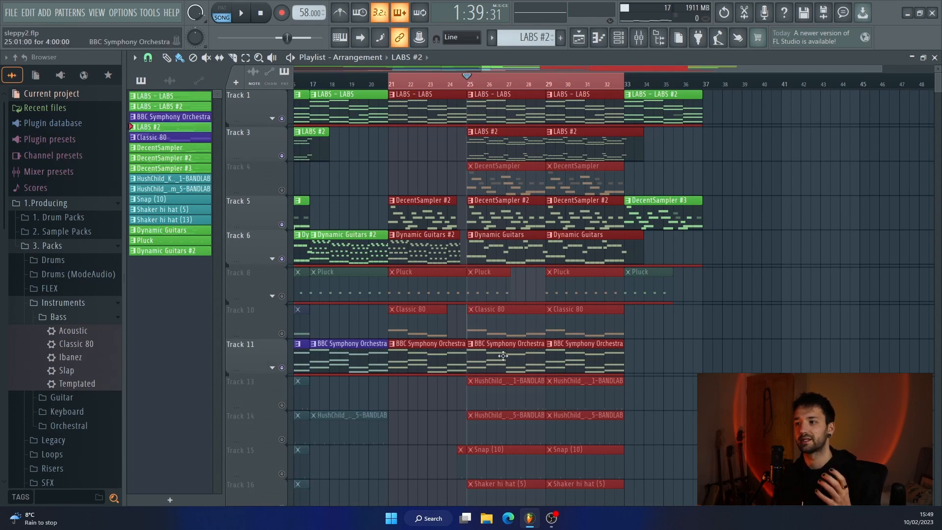
pyautogui.doubleClick(504, 357)
pyautogui.click(221, 13)
pyautogui.moveTo(442, 69); pyautogui.dragTo(338, 76)
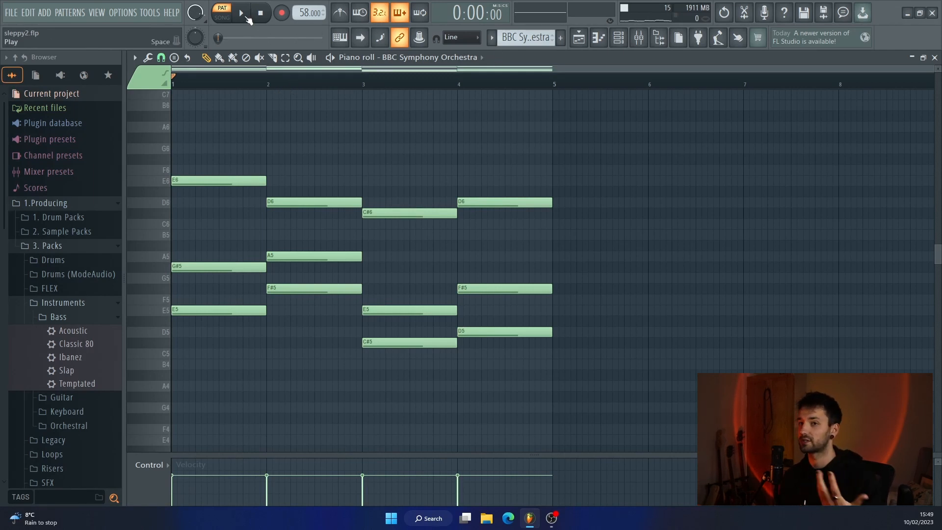
pyautogui.click(247, 18)
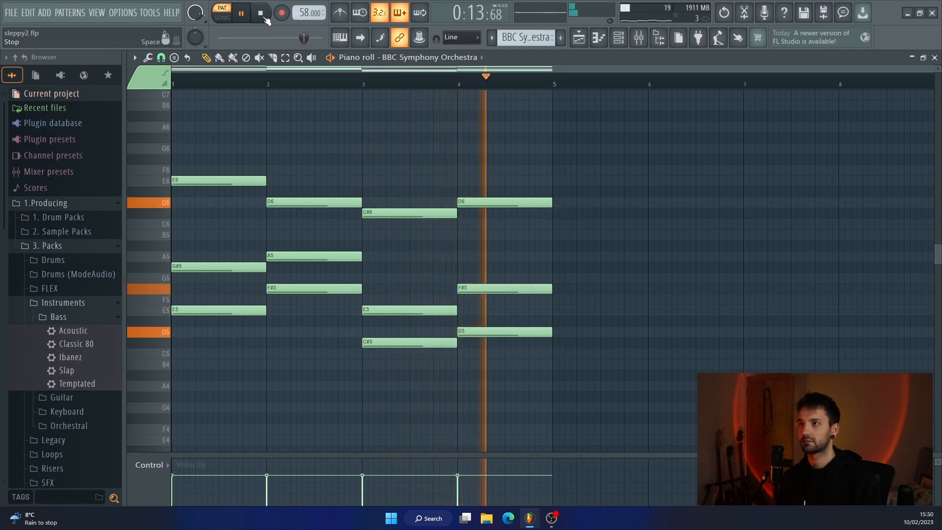
pyautogui.click(262, 13)
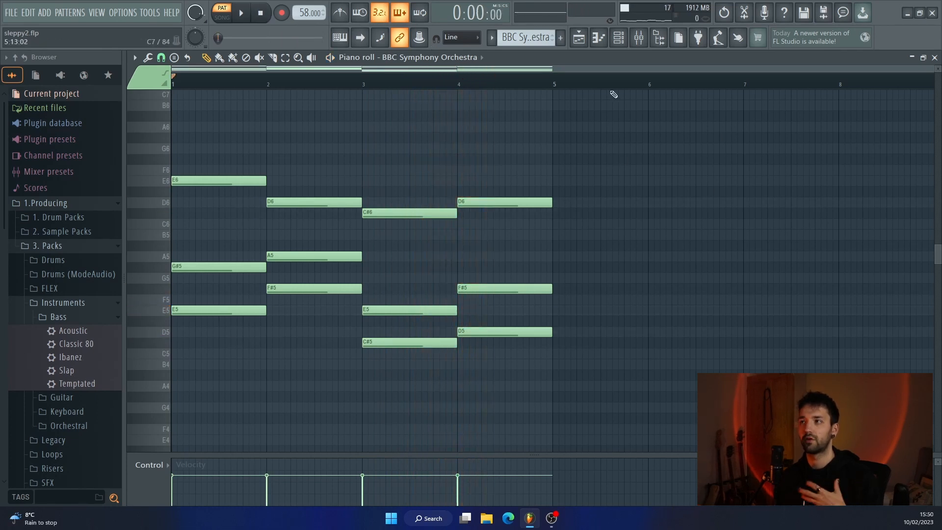
# - Unmute Track 4 in the playlist and play its DecentSampler pattern from bar 1 in the piano roll
pyautogui.click(590, 38)
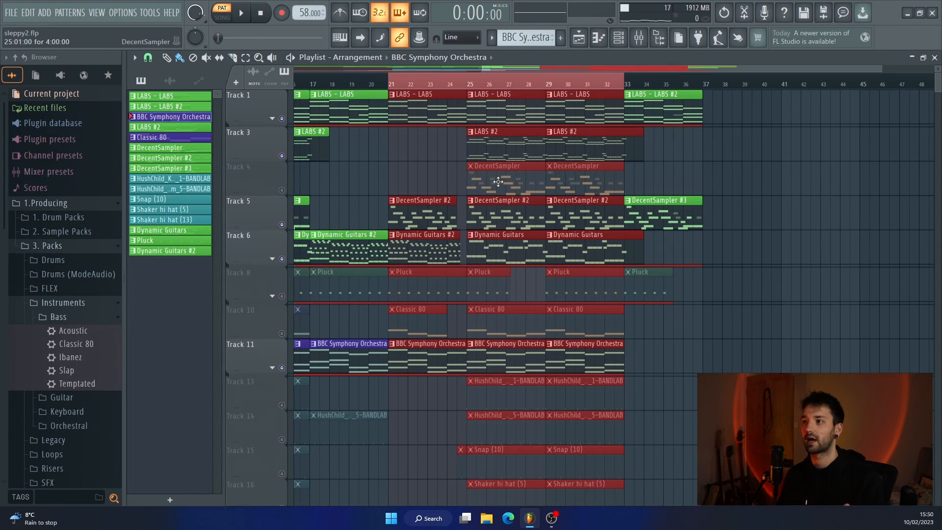
pyautogui.click(282, 190)
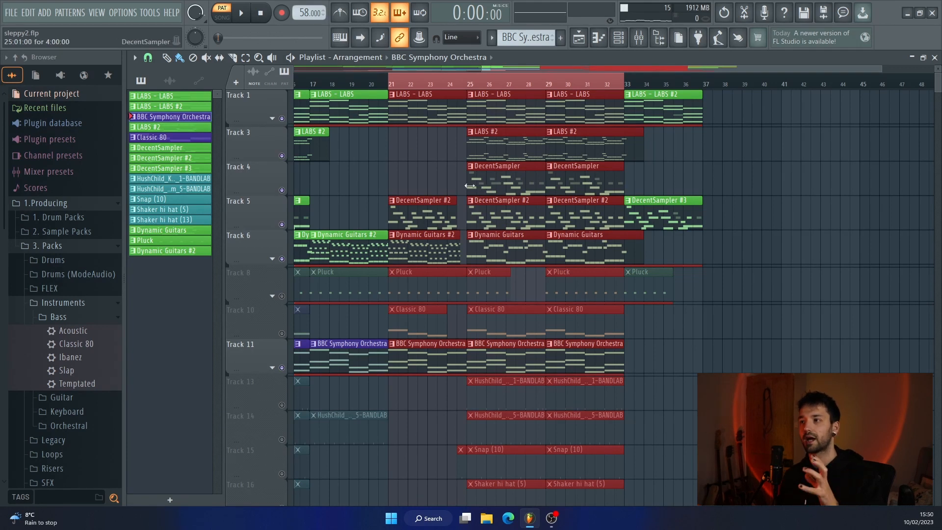
pyautogui.doubleClick(519, 191)
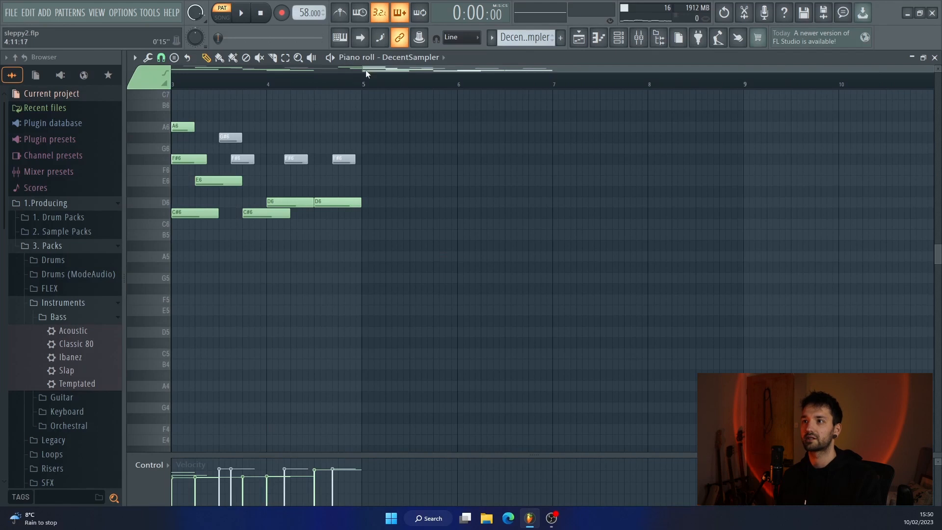
pyautogui.press('space')
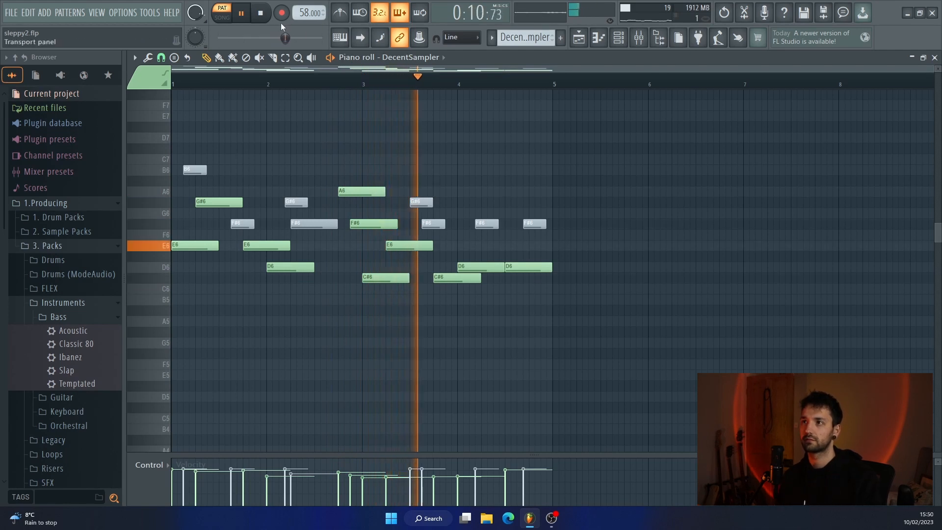
pyautogui.click(263, 18)
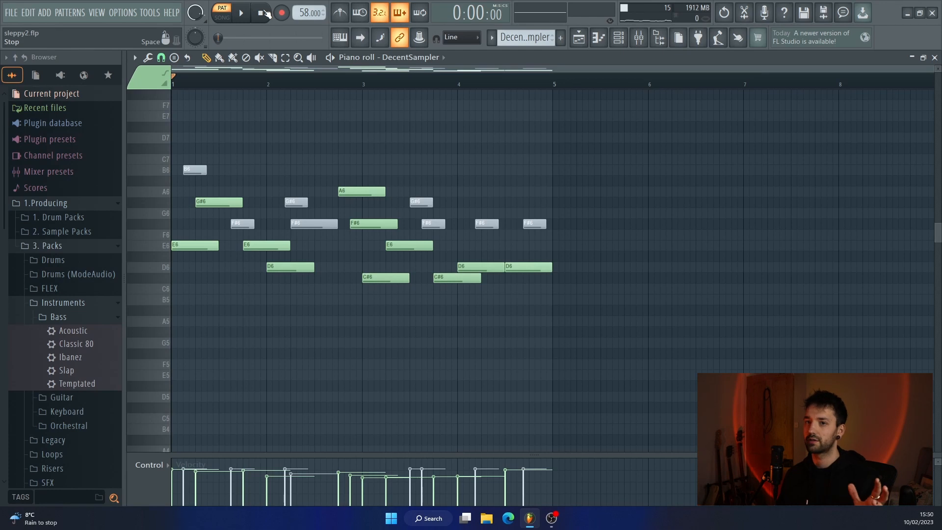
# - Unmute Track 8 in the playlist and play its Pluck pattern in the piano roll
pyautogui.click(578, 38)
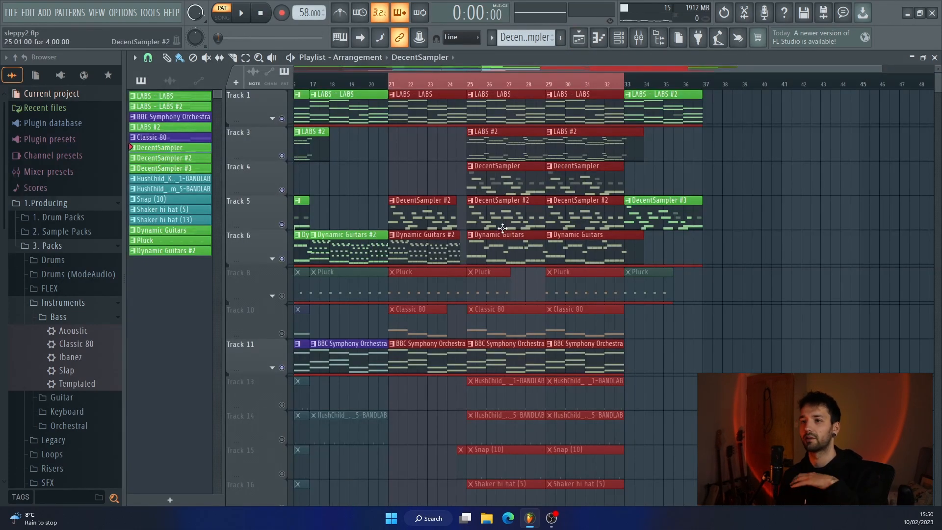
pyautogui.click(282, 296)
pyautogui.doubleClick(419, 284)
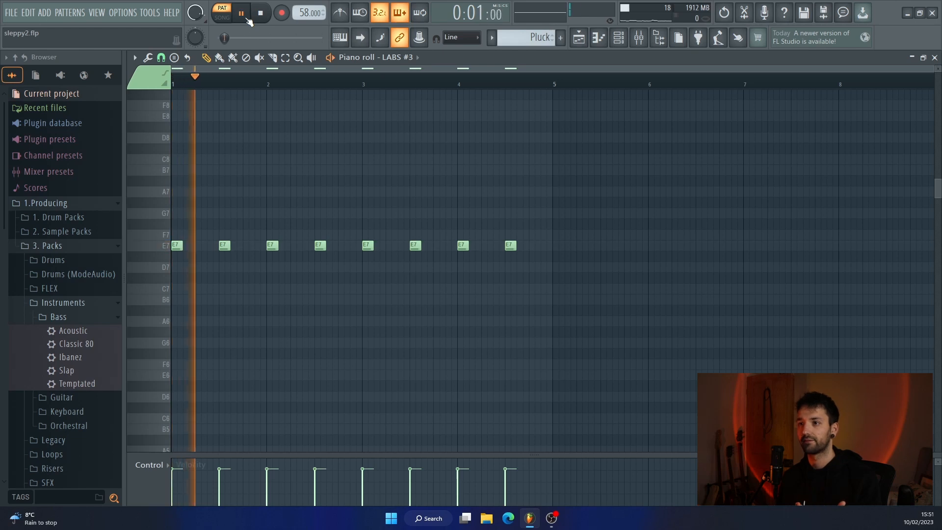
# - Play the arrangement from just before bar 25 and examine the Pluck - Panning automation grouped under Track 8
pyautogui.click(579, 37)
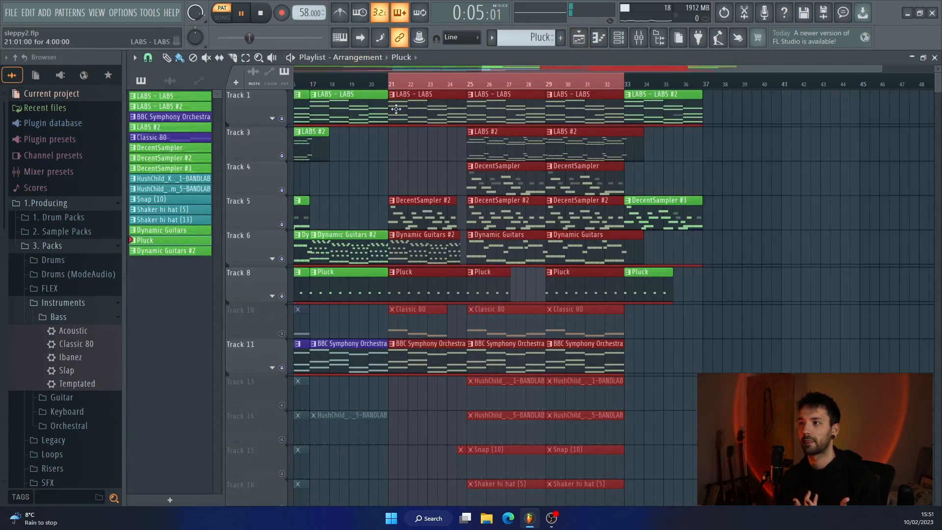
pyautogui.click(457, 89)
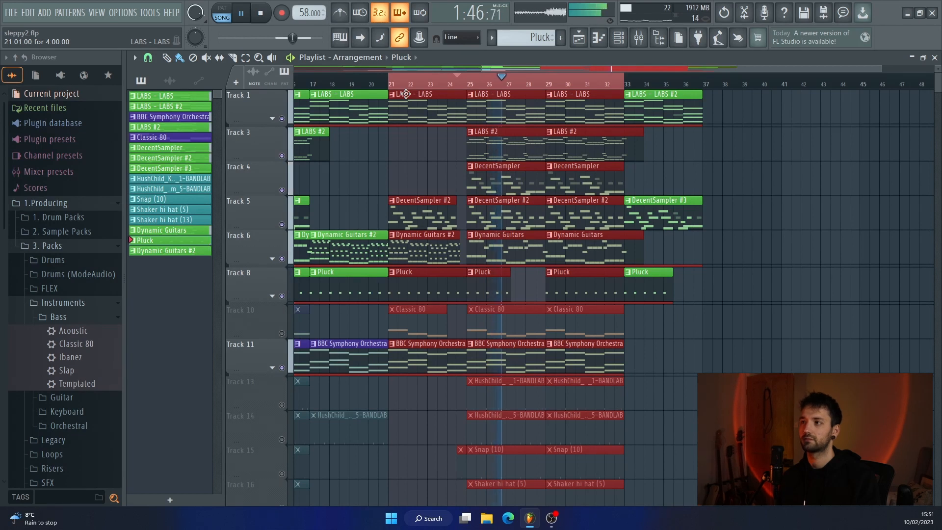
pyautogui.click(272, 297)
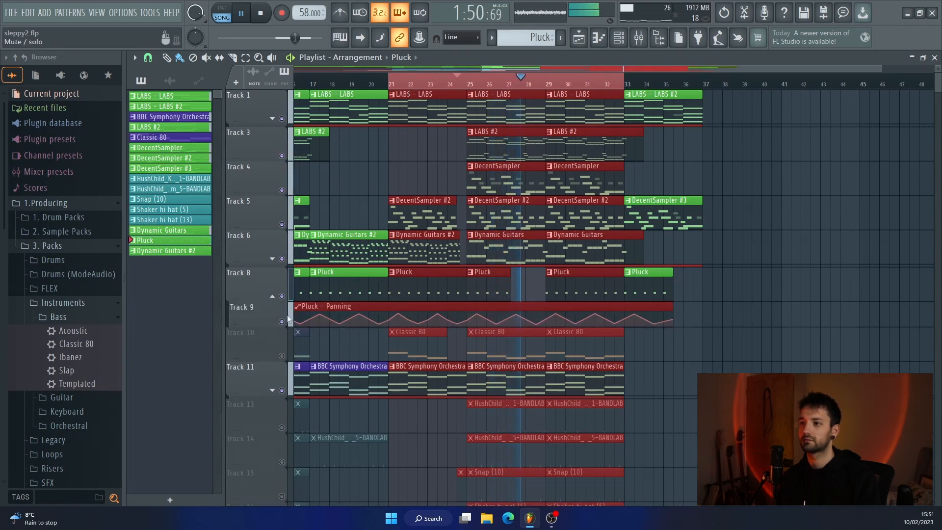
pyautogui.click(264, 18)
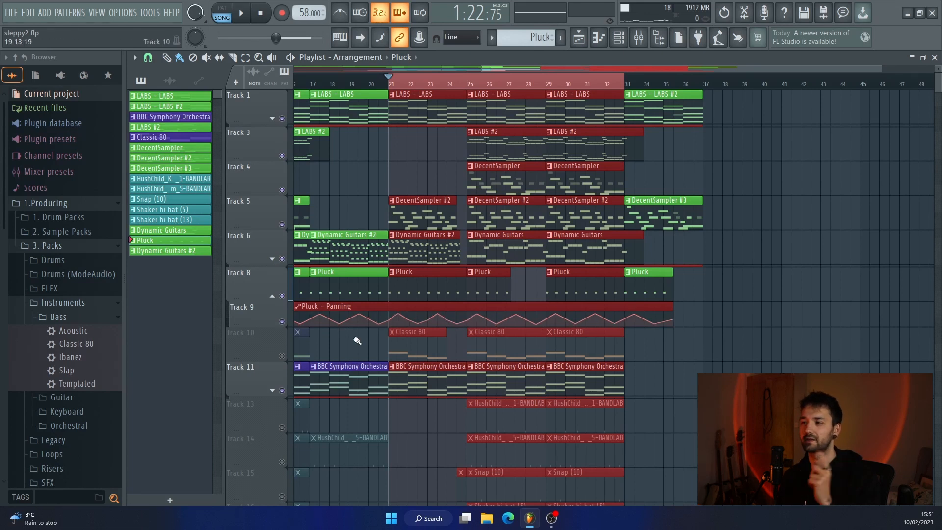
pyautogui.click(273, 297)
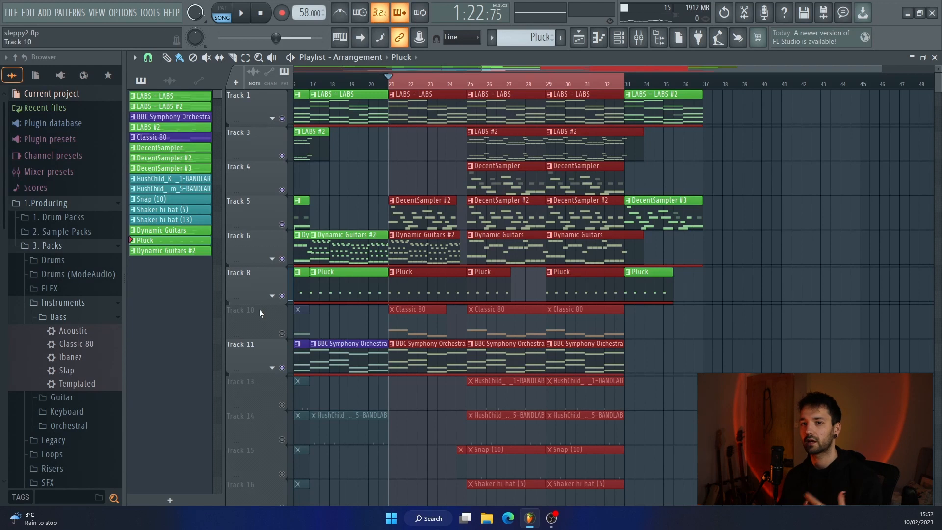
# - Unmute Track 10 and inspect the Fruity parametric EQ 2 on the Classic 80 mixer track
pyautogui.click(281, 333)
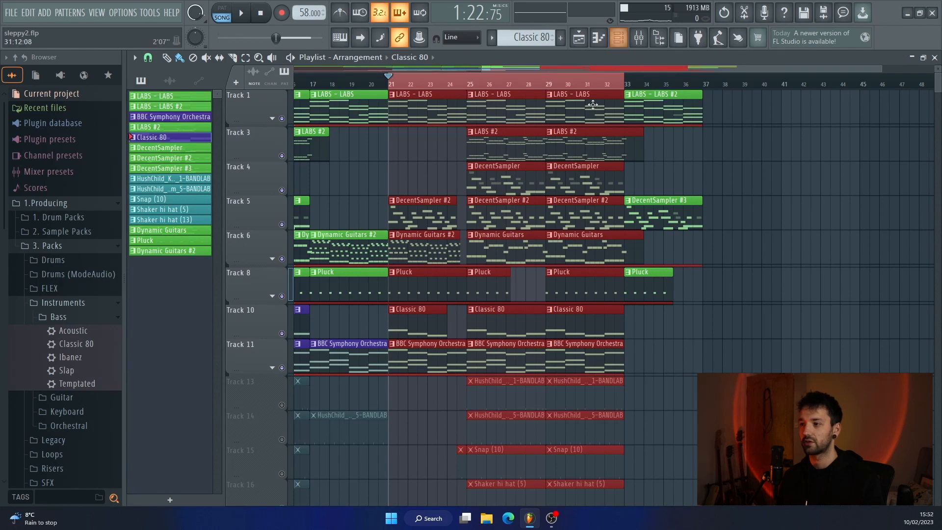
pyautogui.click(639, 38)
pyautogui.click(834, 294)
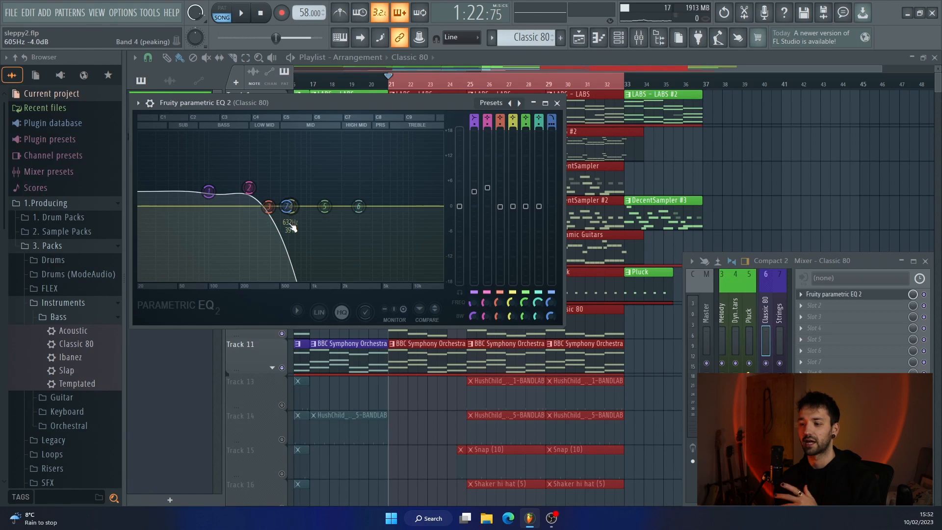
pyautogui.click(556, 103)
# - Play the four-bar Classic 80 pattern in the piano roll, close the mixer and return to the playlist
pyautogui.doubleClick(434, 321)
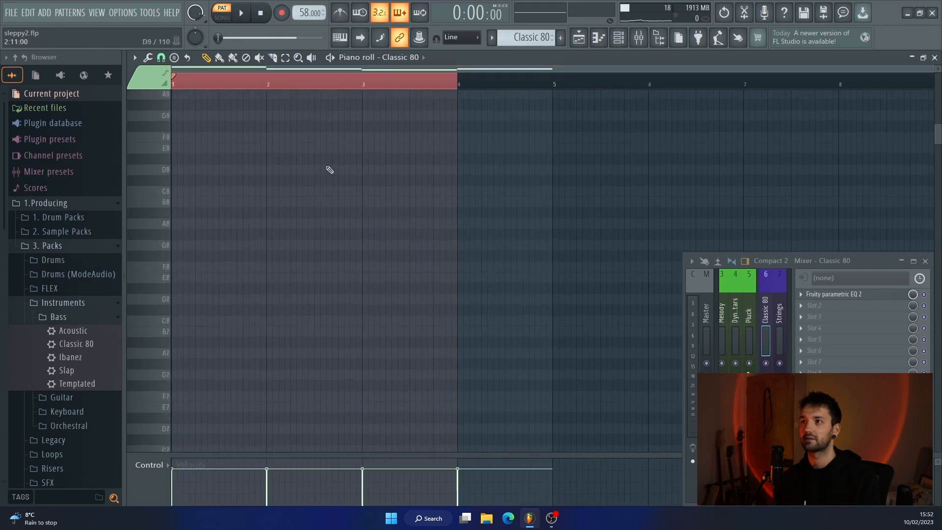
pyautogui.press('space')
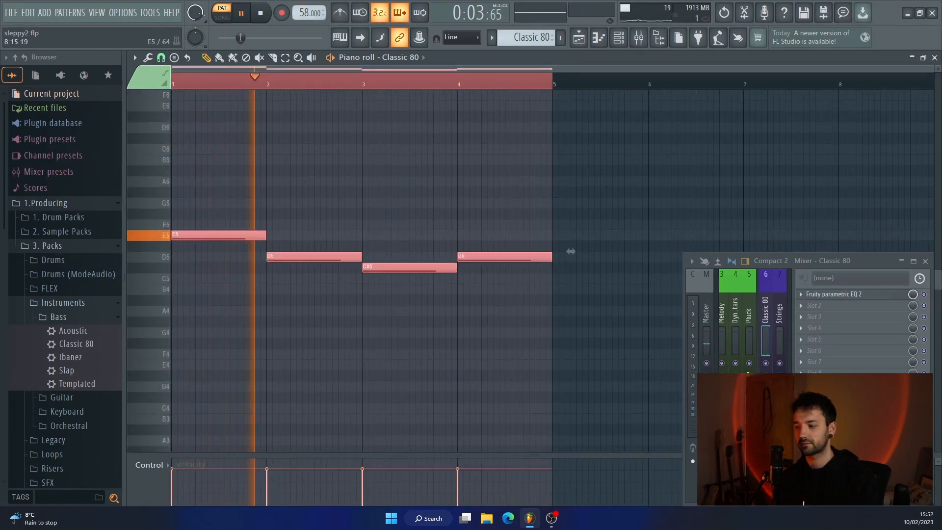
pyautogui.click(925, 261)
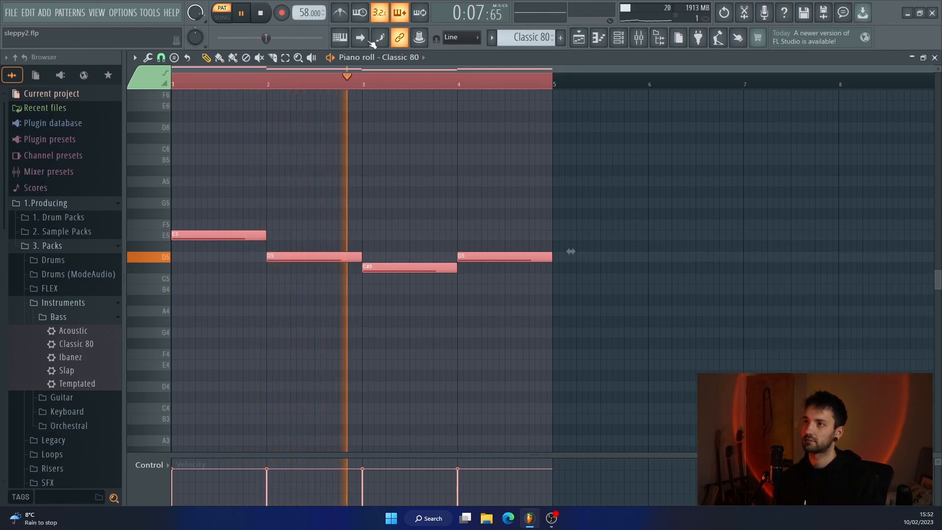
pyautogui.click(599, 37)
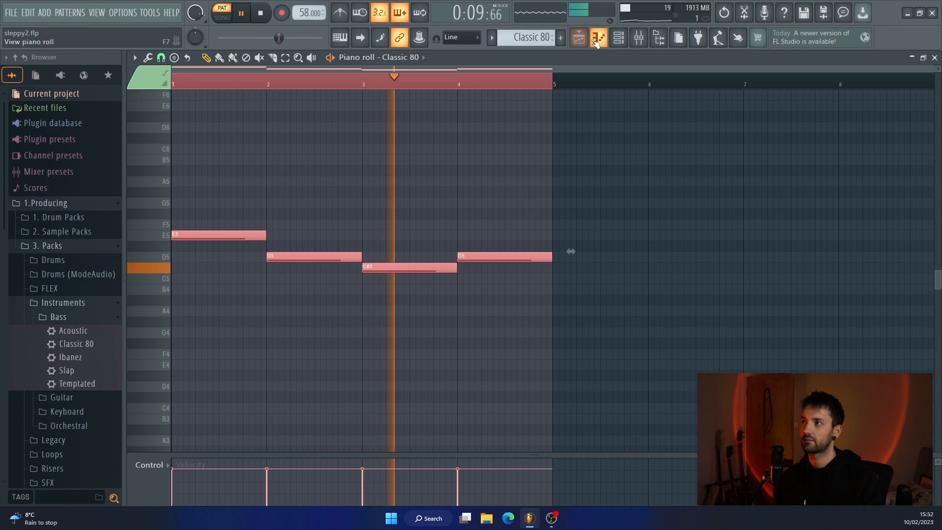
pyautogui.press('space')
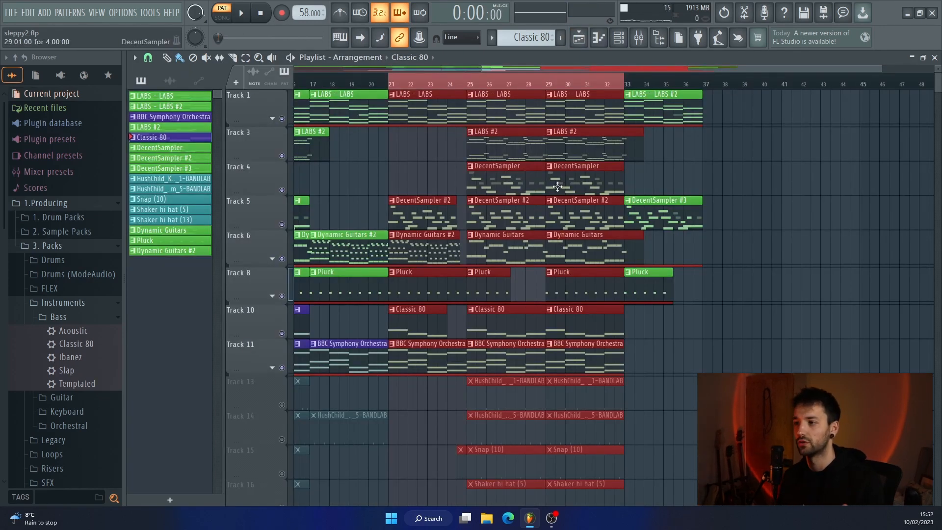
# - Solo the HushChild kick pattern on Track 13 and start playback from just before bar 25
pyautogui.scroll(-4, 524, 233)
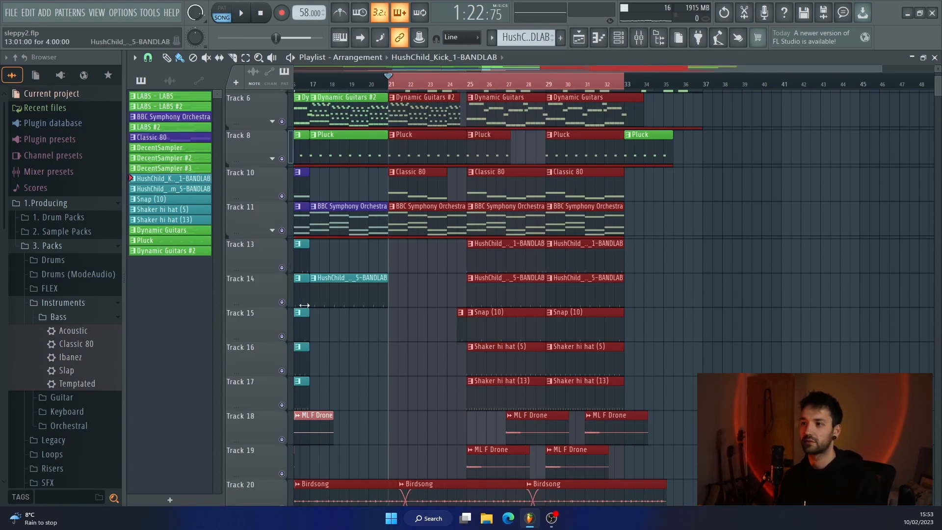
pyautogui.rightClick(283, 267)
pyautogui.click(460, 84)
pyautogui.press('space')
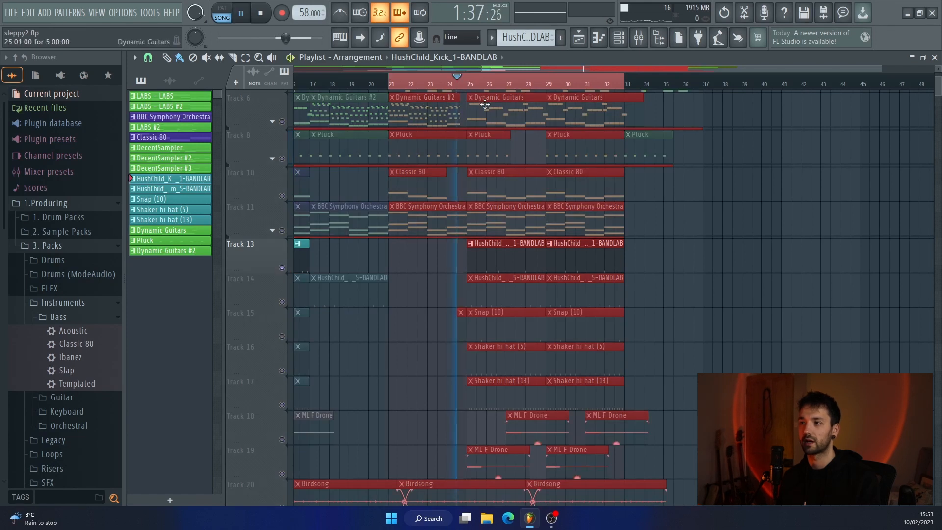
# - Bring in Tracks 14 to 17 one at a time during playback, adding the snap and shaker layers, and stop
pyautogui.click(282, 302)
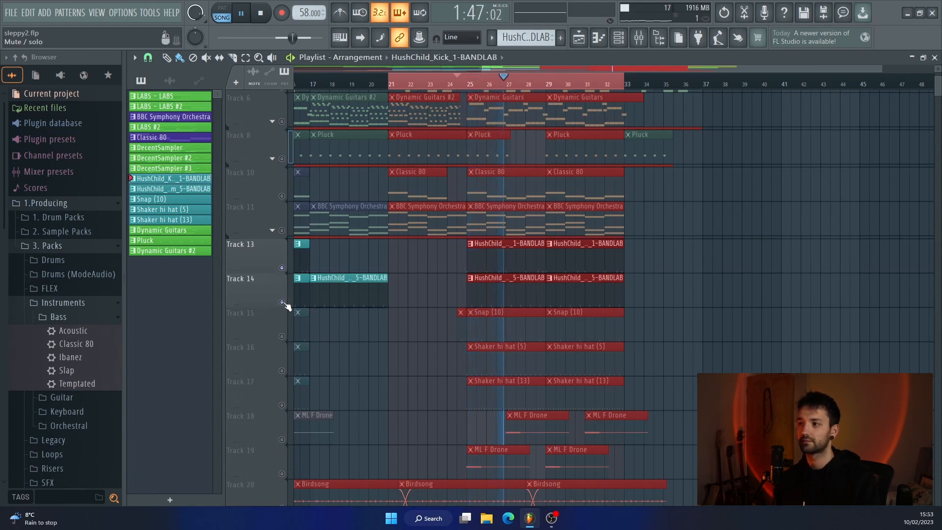
pyautogui.click(282, 337)
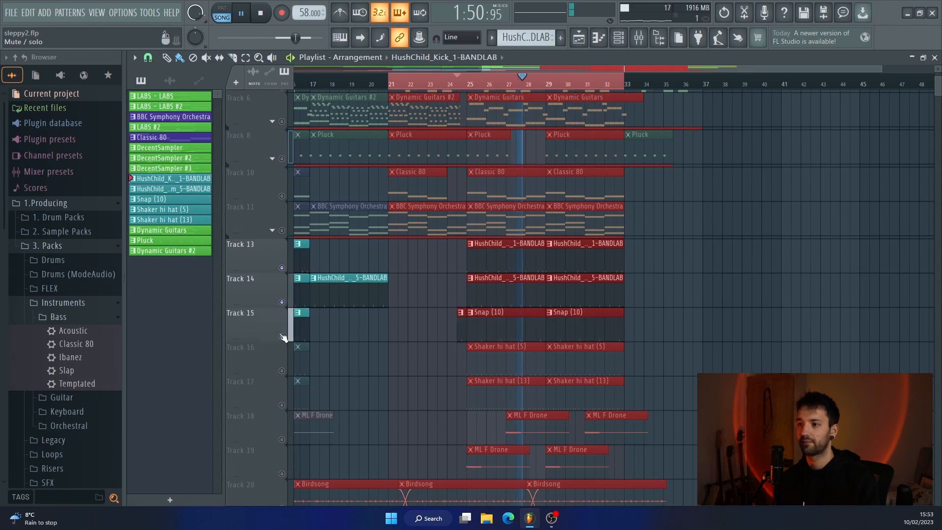
pyautogui.click(282, 371)
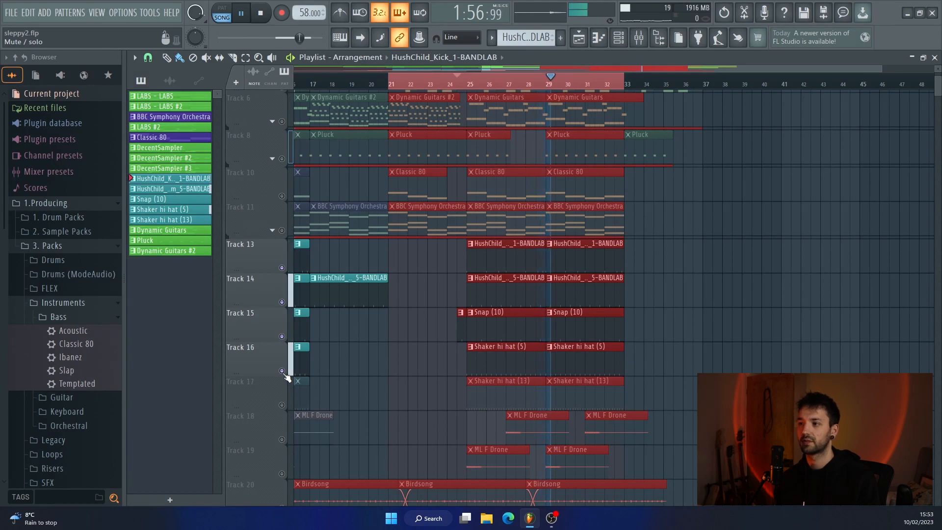
pyautogui.click(282, 405)
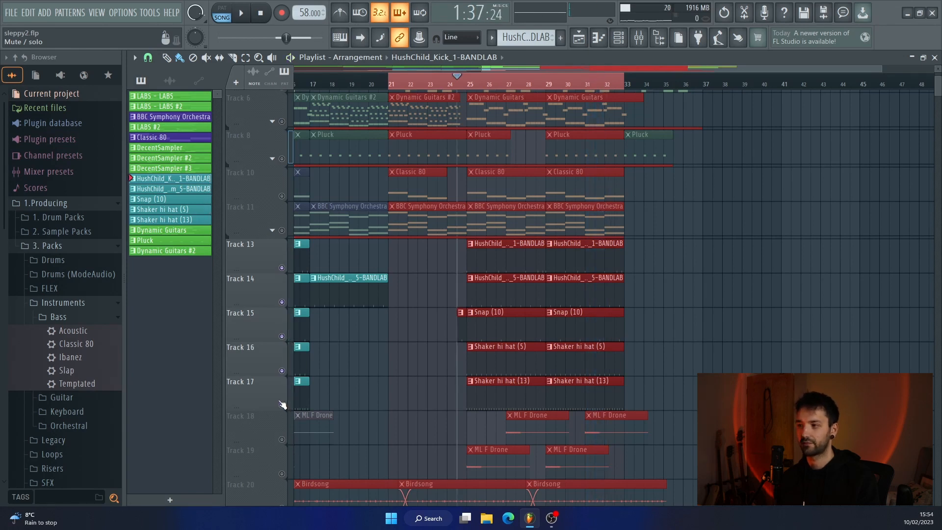
pyautogui.press('space')
# - Unmute the Birdsong clips on Track 20 and the ML F Drone clips on Tracks 19 and 18
pyautogui.scroll(4, 441, 260)
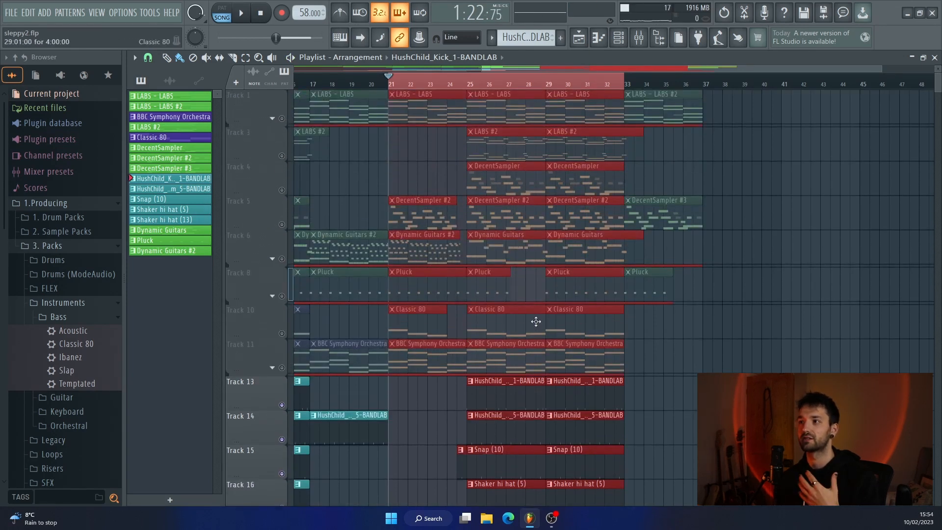
pyautogui.scroll(-3, 490, 265)
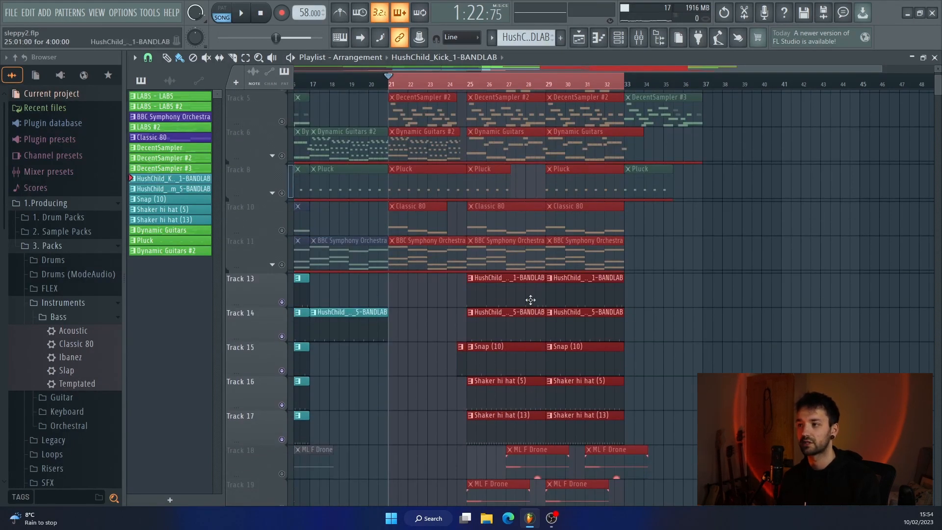
pyautogui.scroll(-2, 531, 300)
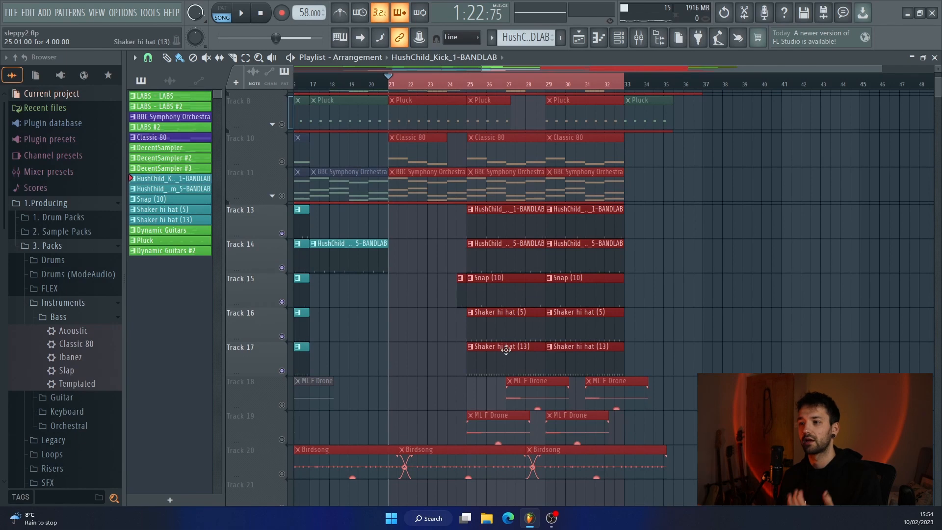
pyautogui.scroll(-1, 277, 381)
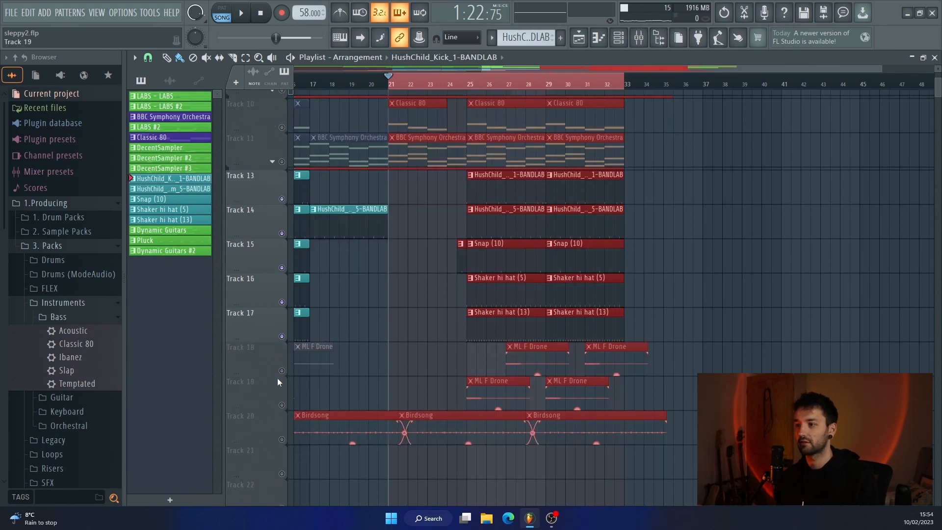
pyautogui.click(282, 440)
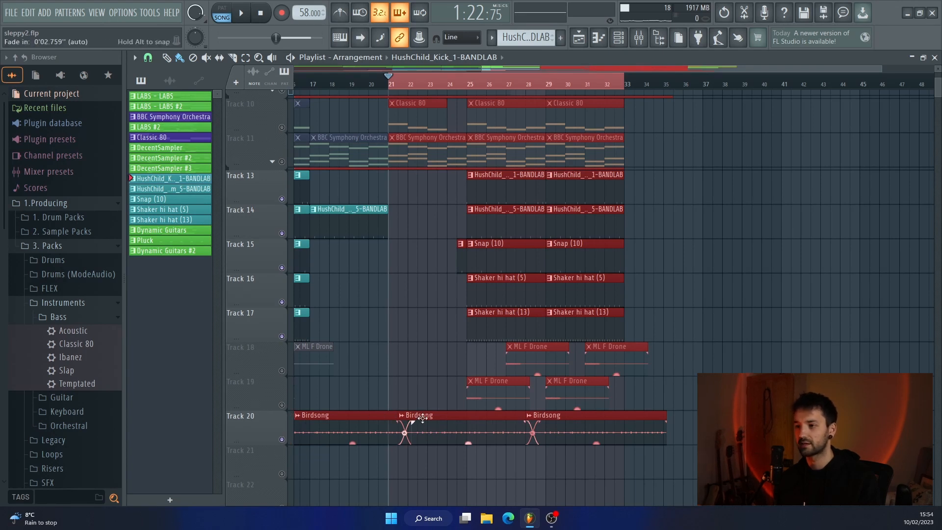
pyautogui.click(282, 404)
pyautogui.click(281, 370)
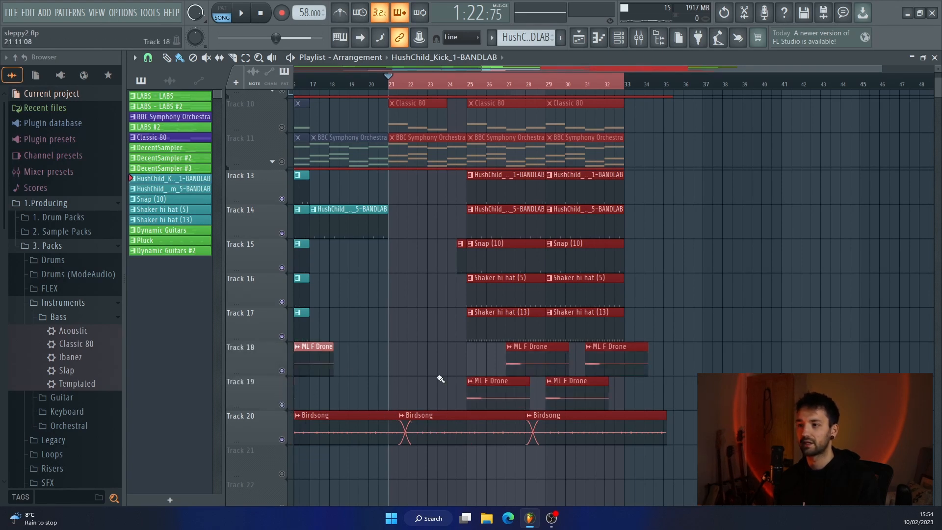
# - Inspect the ML F Drone clip's settings and play Tracks 18 and 19 on their own from just before bar 25
pyautogui.doubleClick(481, 397)
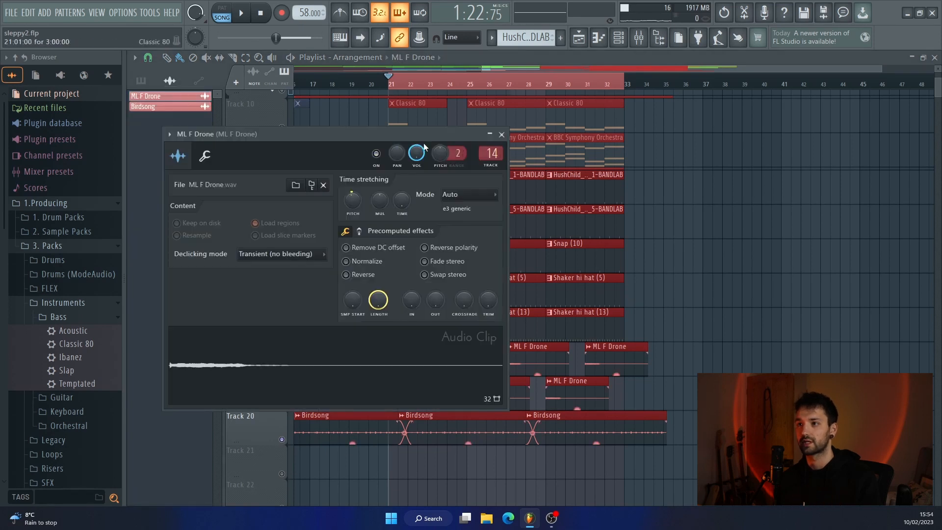
pyautogui.click(499, 134)
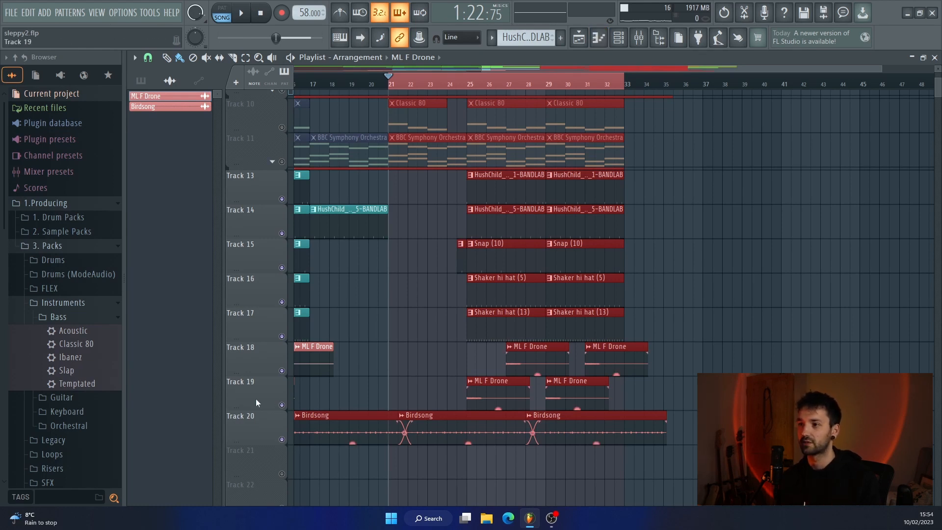
pyautogui.rightClick(282, 405)
pyautogui.click(282, 371)
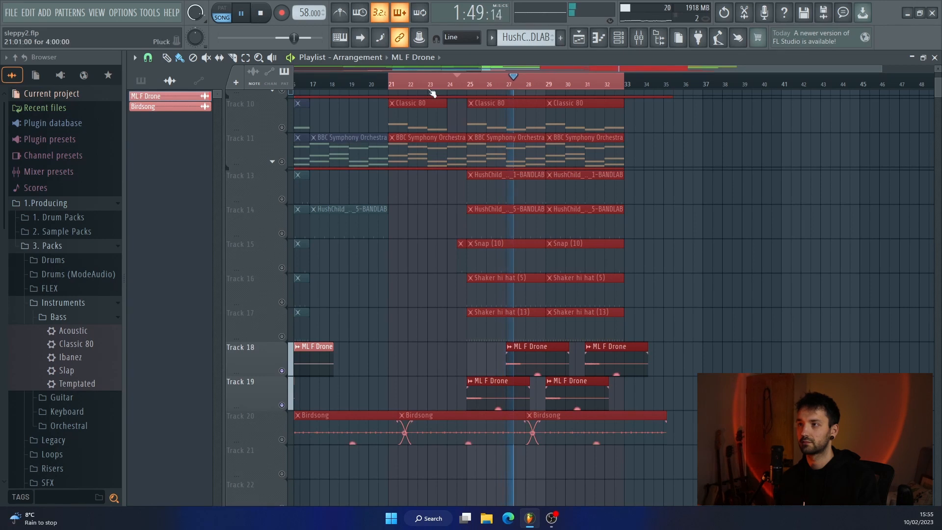
pyautogui.click(264, 19)
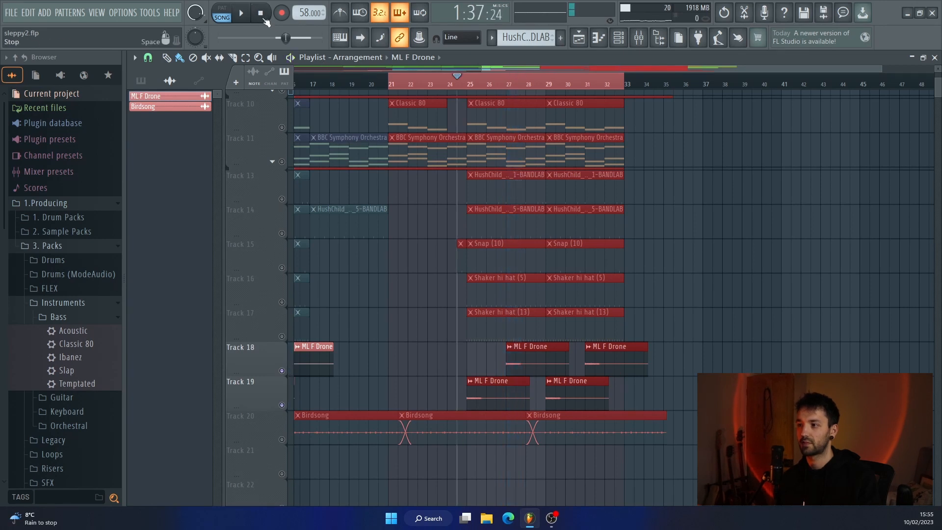
# - Unmute all the playlist tracks together and play the full arrangement from bar 25, looking over all its layers
pyautogui.scroll(5, 496, 233)
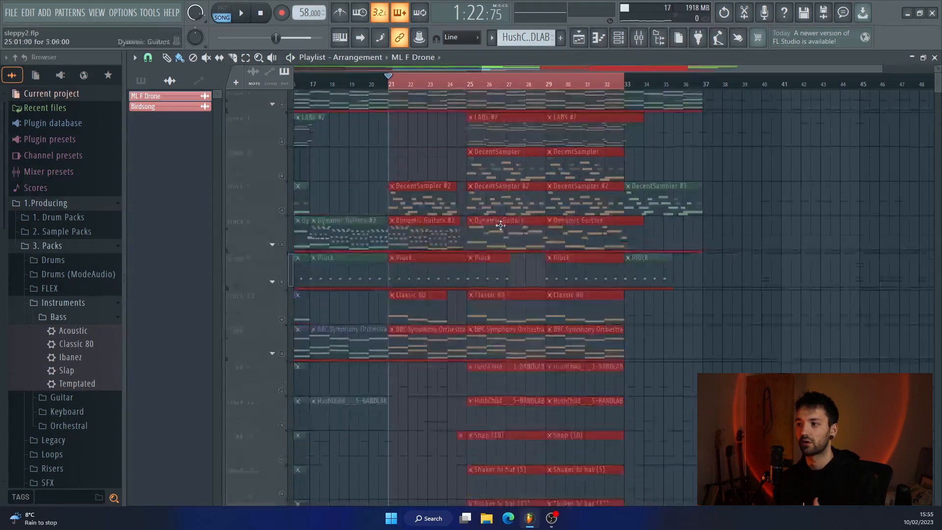
pyautogui.click(282, 119)
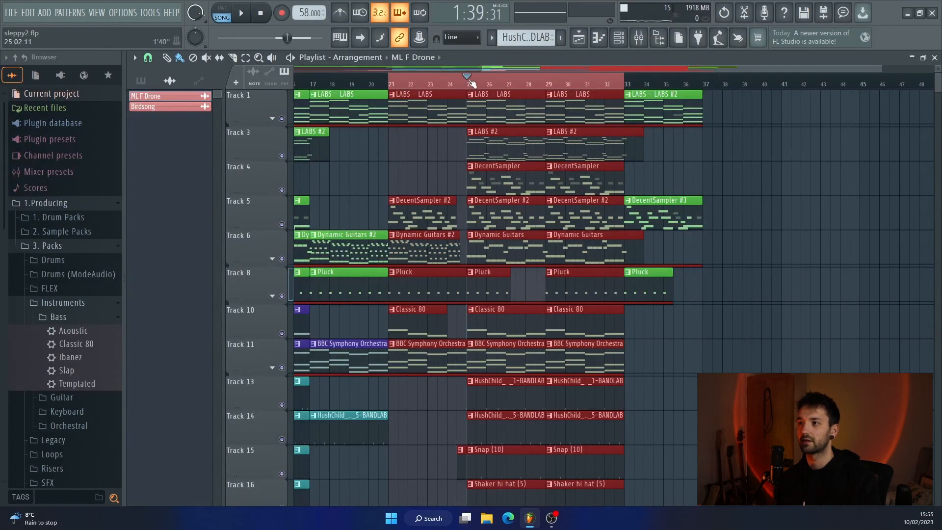
pyautogui.press('space')
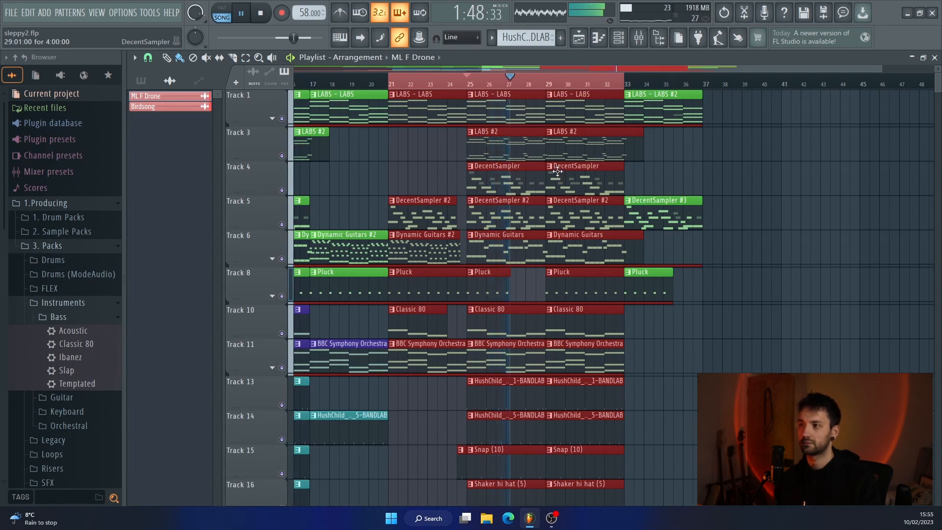
pyautogui.scroll(-5, 557, 171)
pyautogui.scroll(-1, 557, 171)
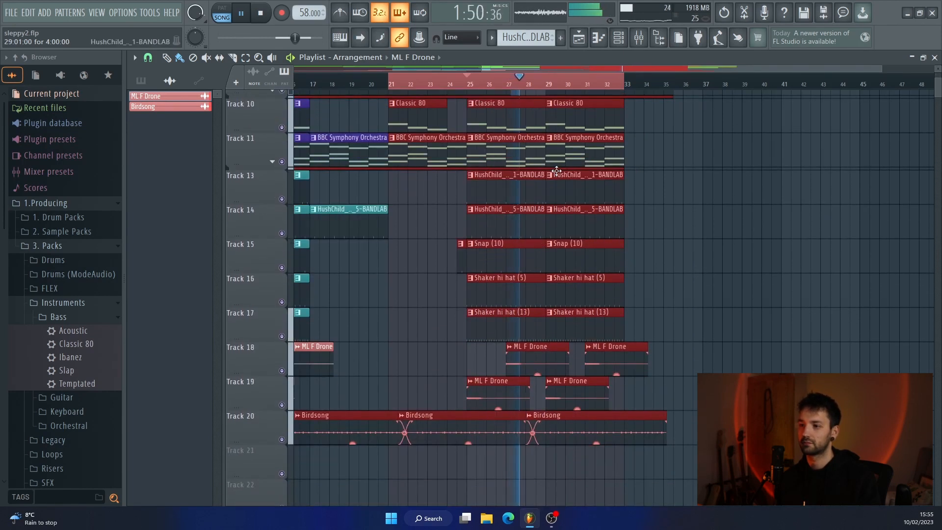
pyautogui.scroll(2, 556, 170)
pyautogui.scroll(4, 556, 170)
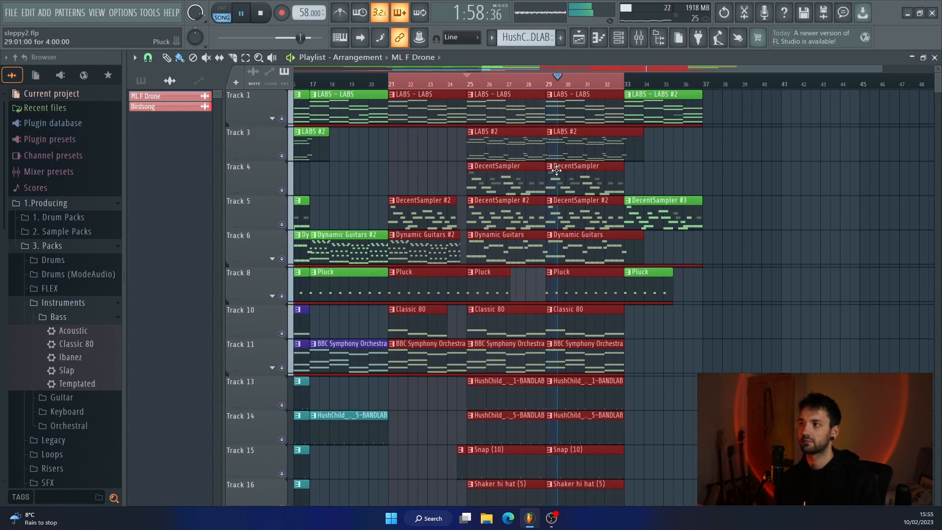
pyautogui.press('space')
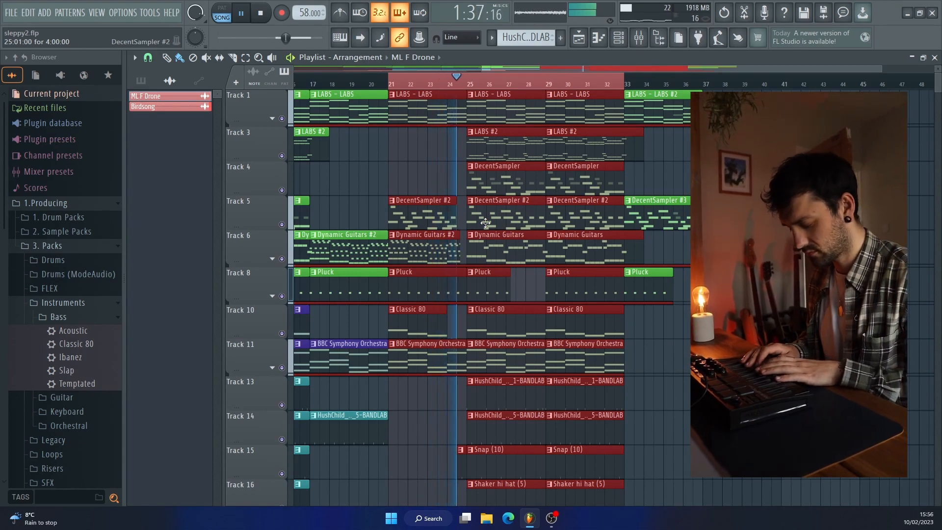
pyautogui.click(552, 518)
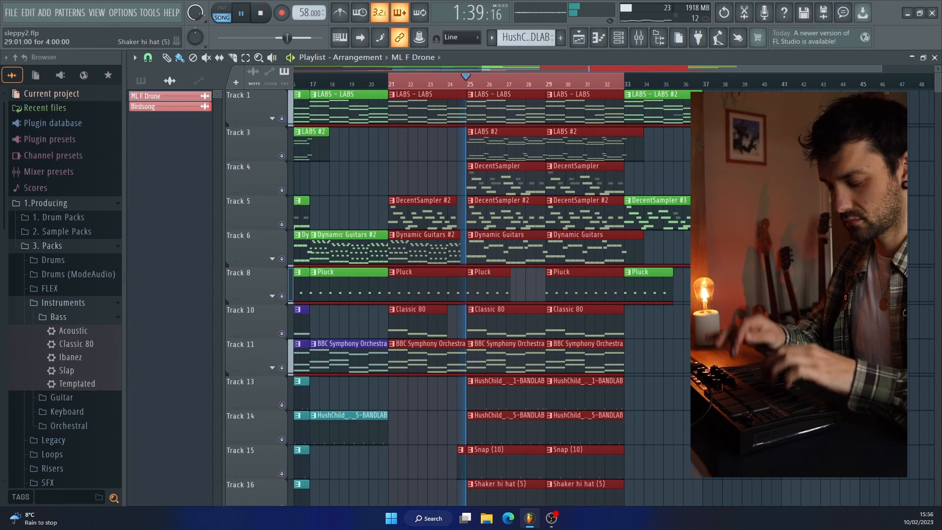